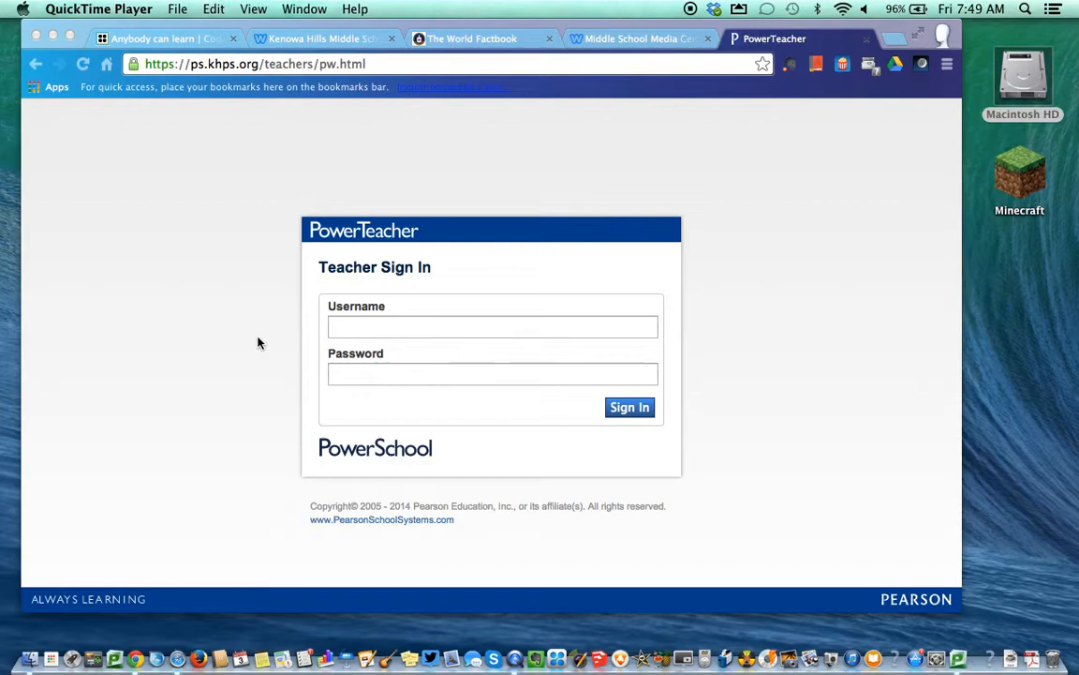
Add a PowerTeacher bookmark to the bookmarks bar
left_click(258, 343)
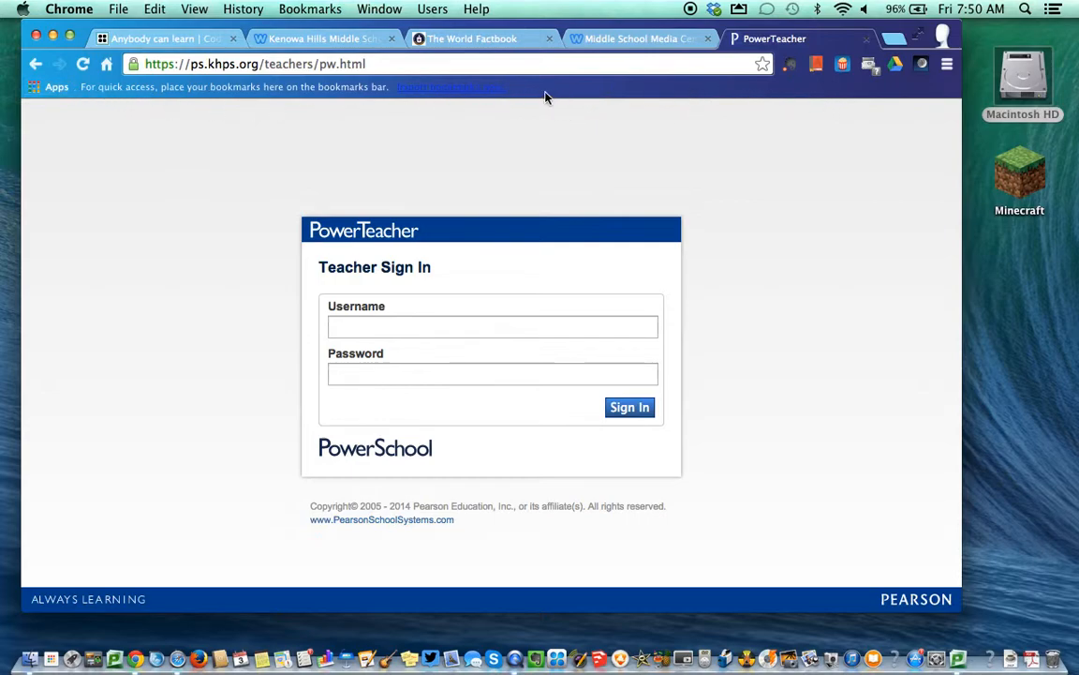
left_click(370, 60)
left_click(446, 61)
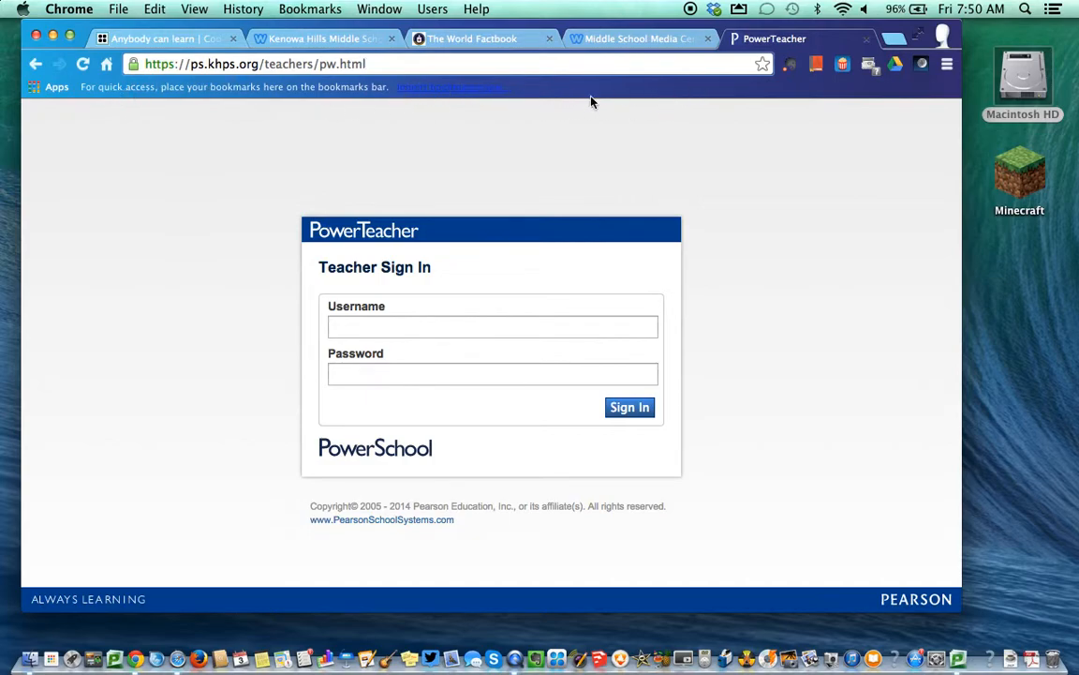
left_click(948, 65)
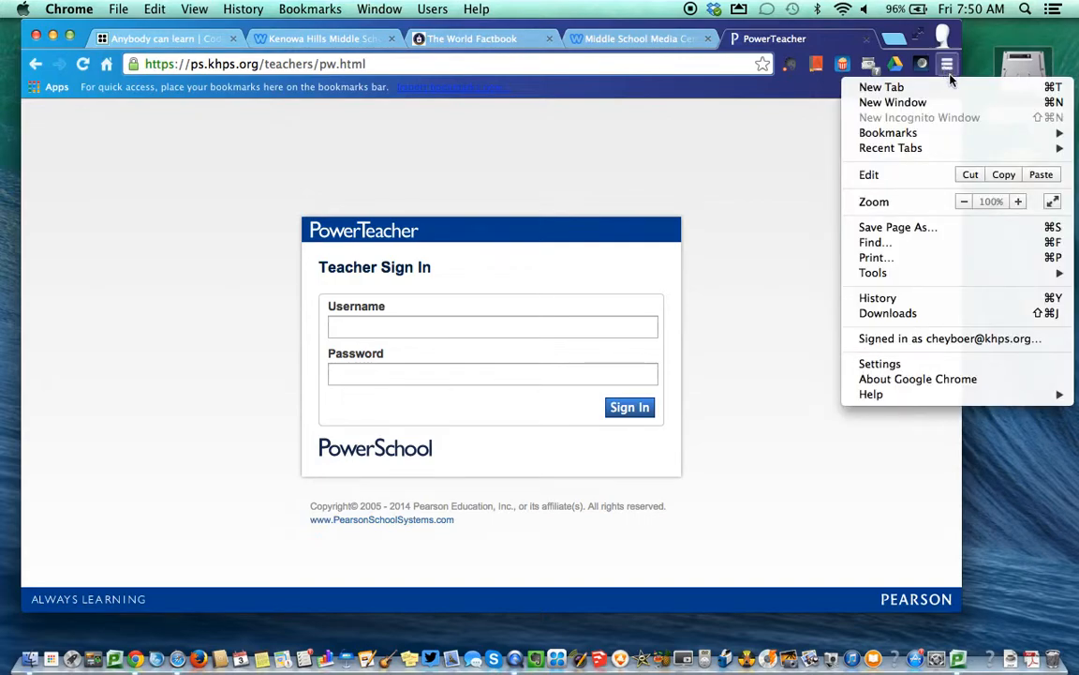
mouse_move(935, 137)
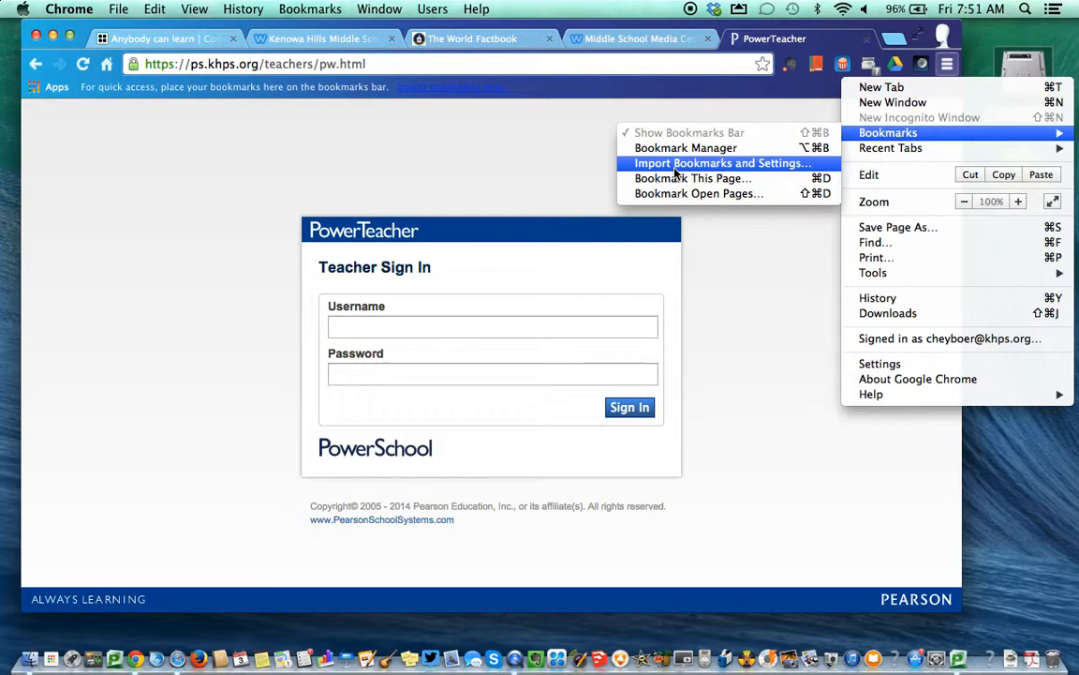
left_click(535, 169)
left_click(339, 8)
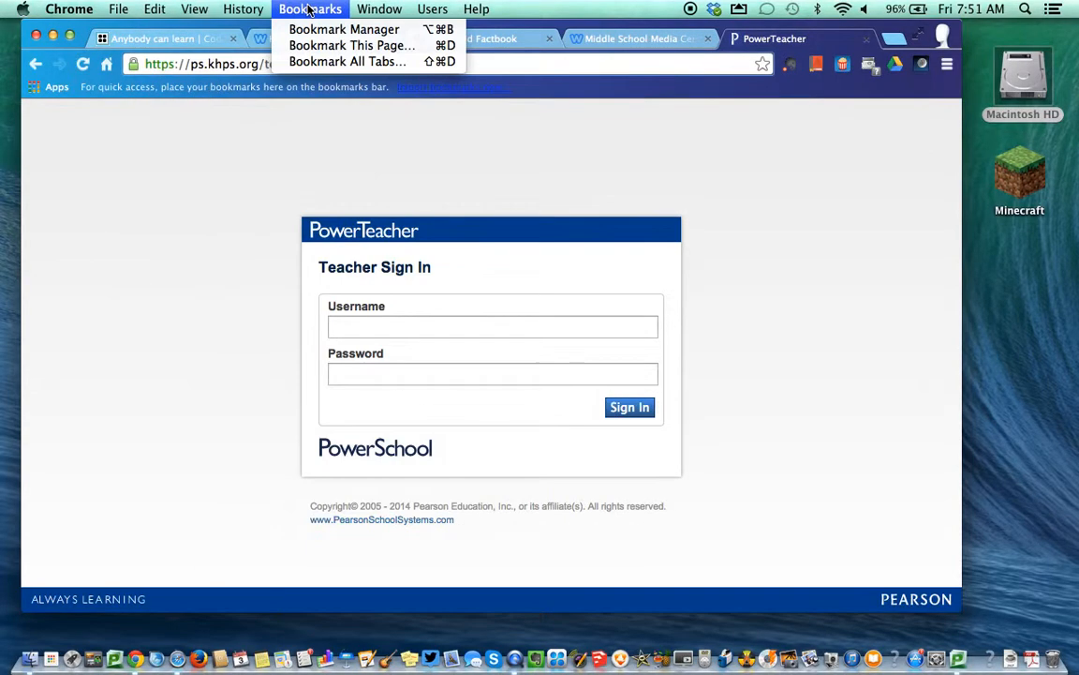
mouse_move(129, 13)
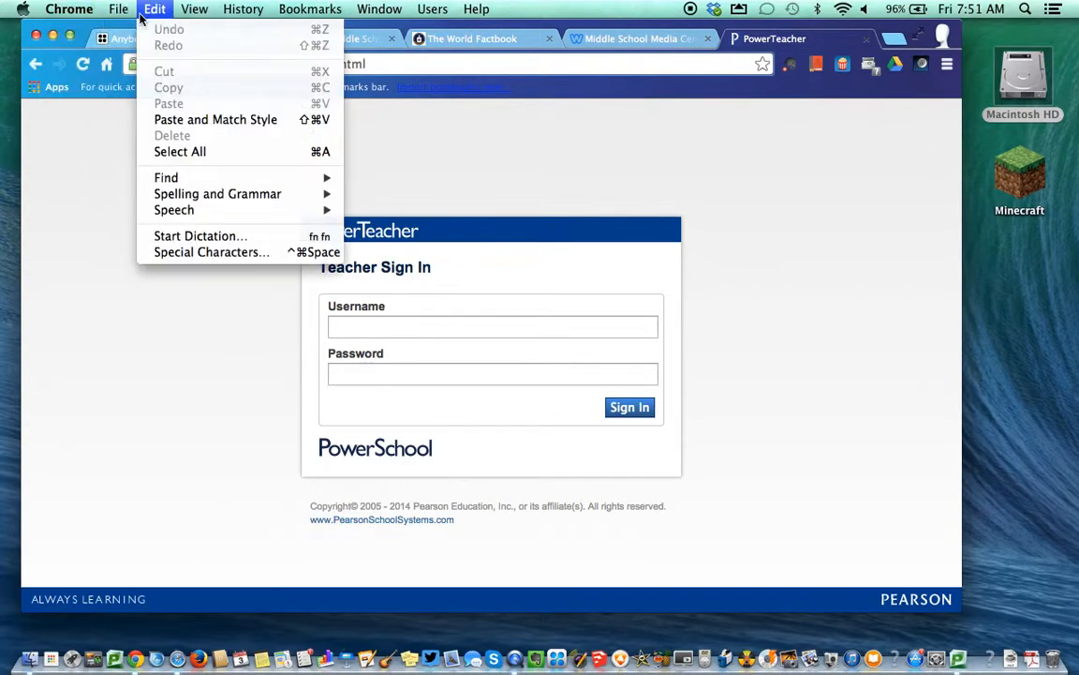
left_click(363, 165)
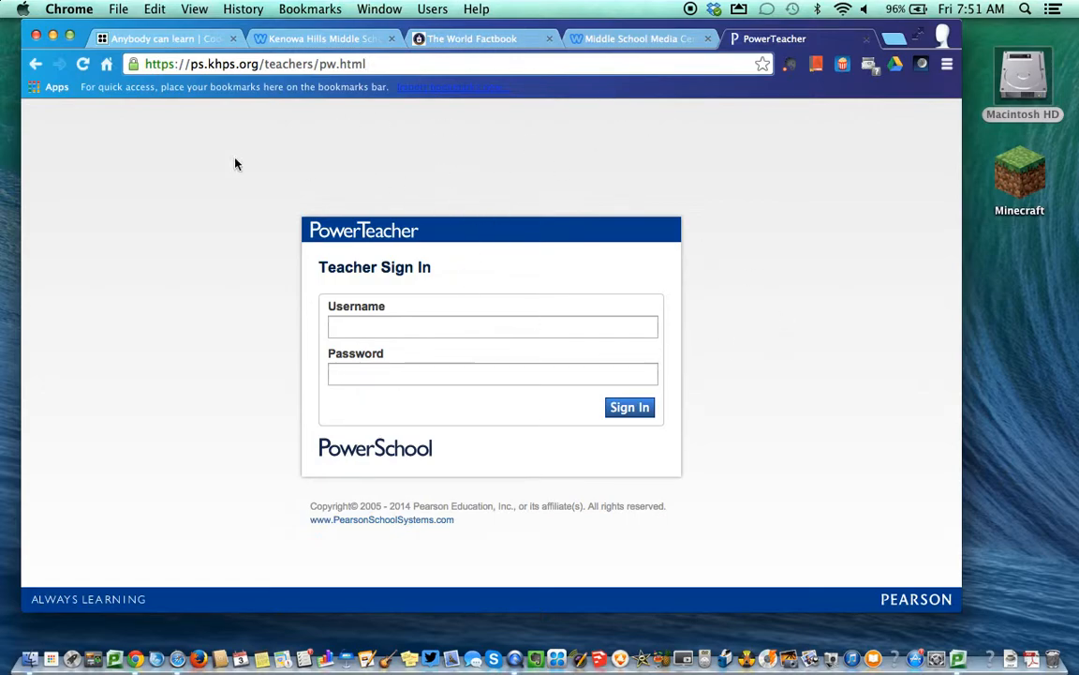
left_click_drag(281, 64, 588, 96)
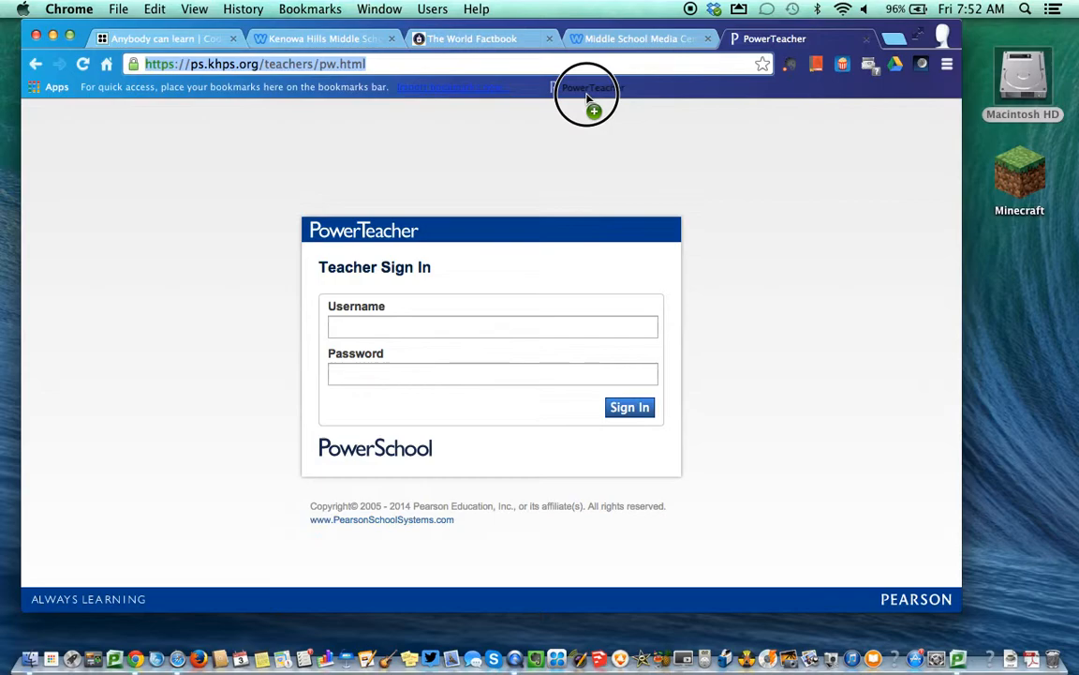
left_click_drag(587, 96, 588, 97)
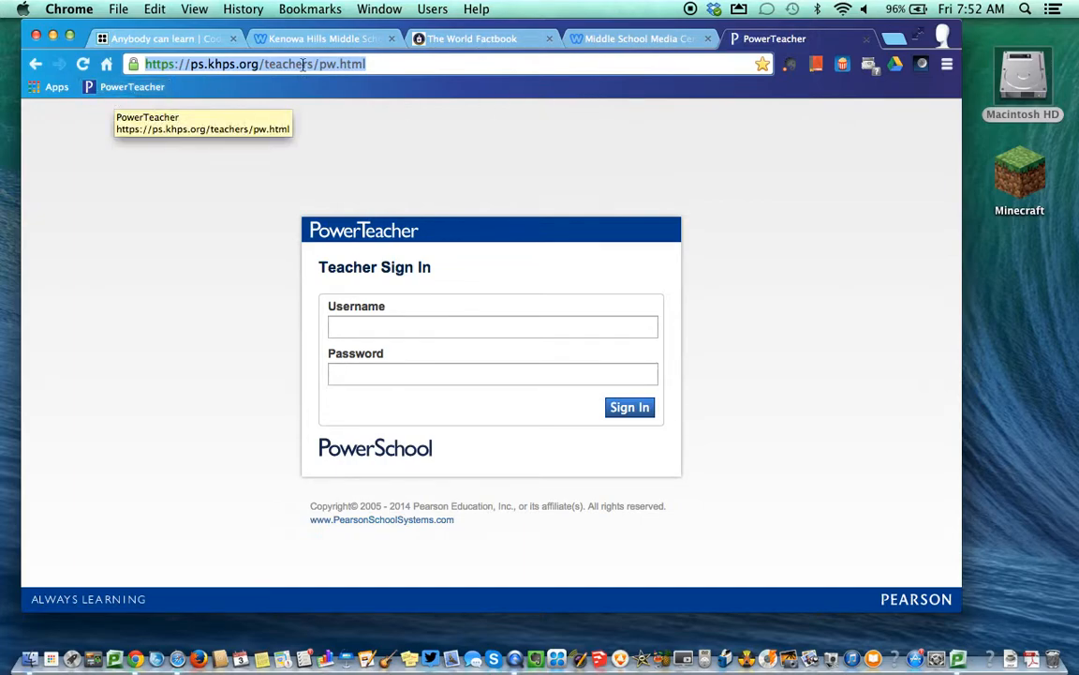
Bookmark the Middle School Media Center page on the bar and enlarge the browser window
left_click(632, 39)
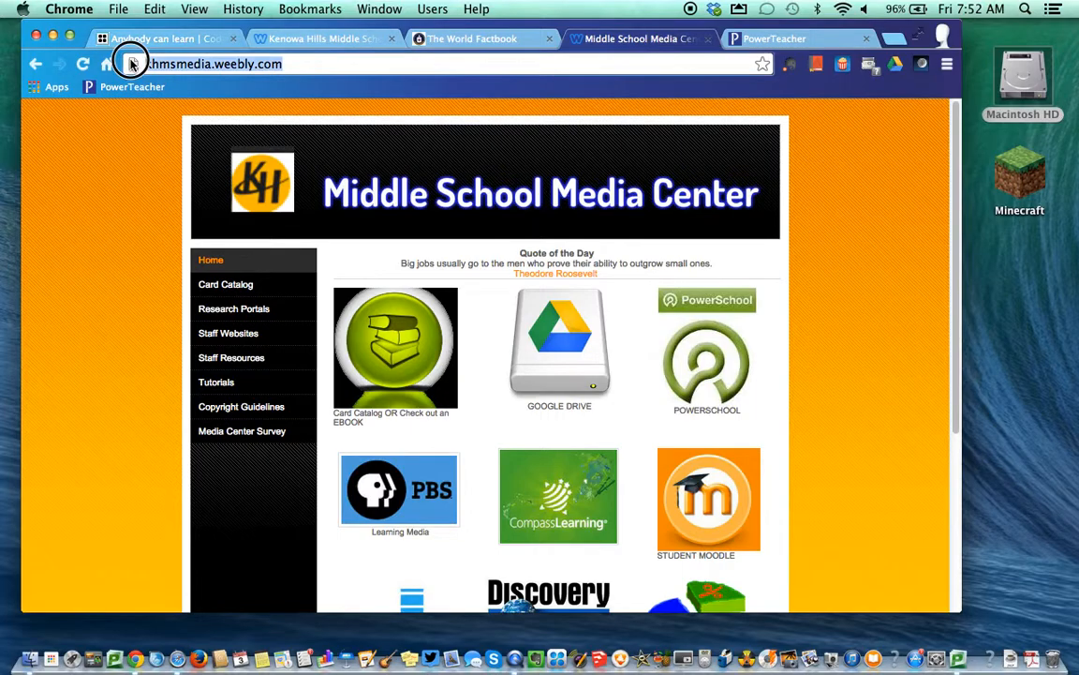
left_click(135, 63)
left_click_drag(154, 64, 821, 83)
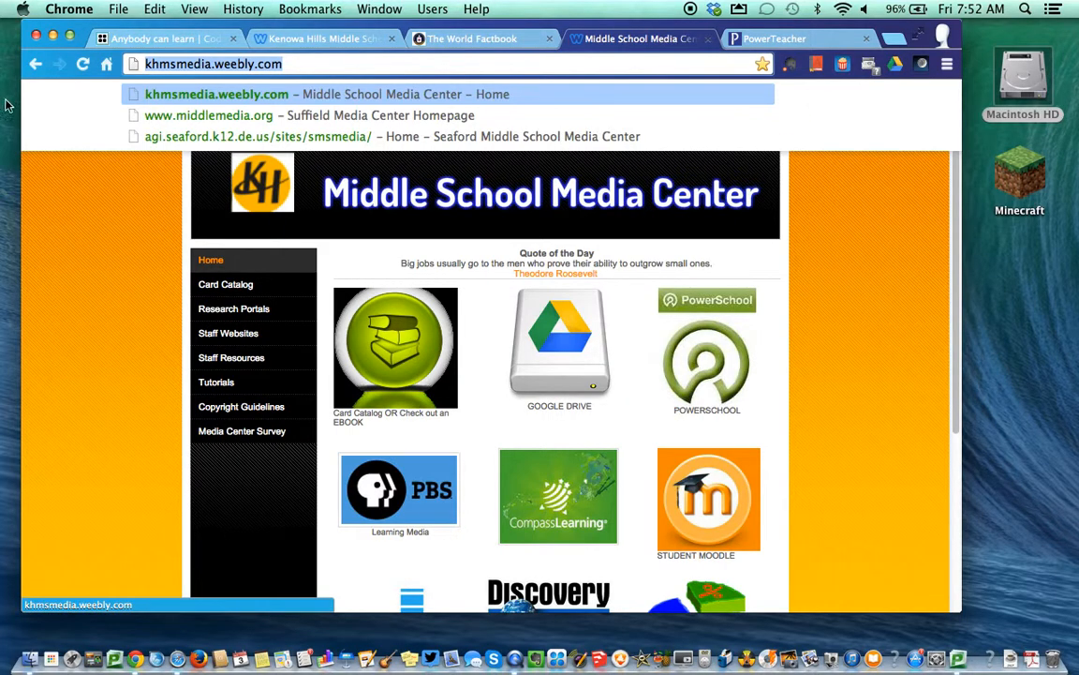
left_click(155, 246)
left_click_drag(126, 62, 223, 65)
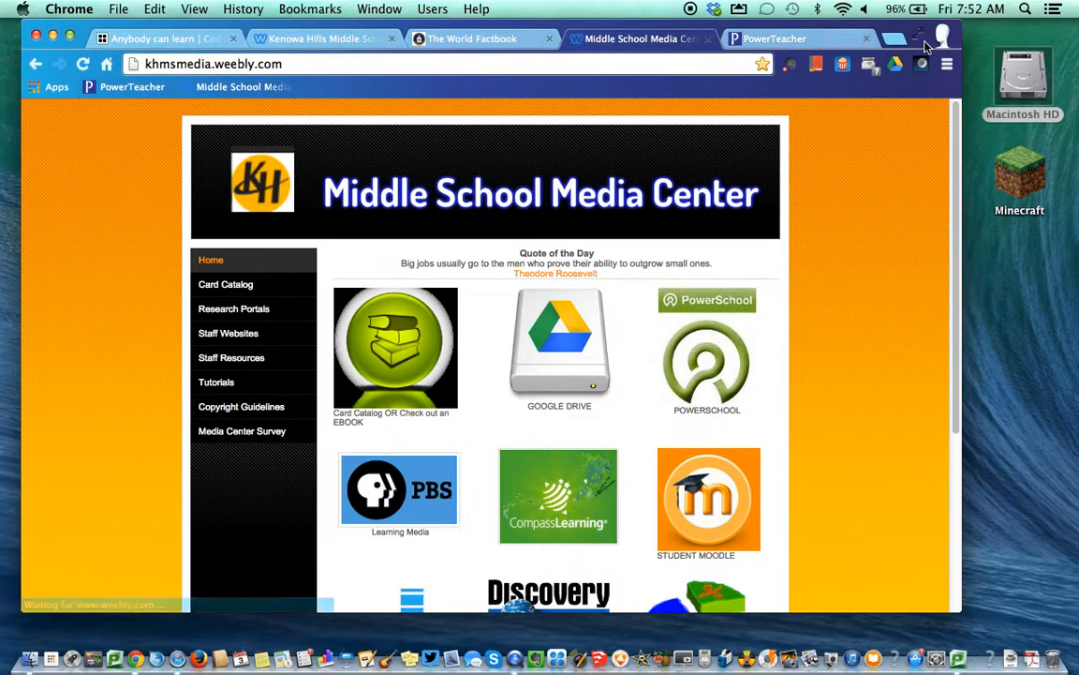
left_click(919, 36)
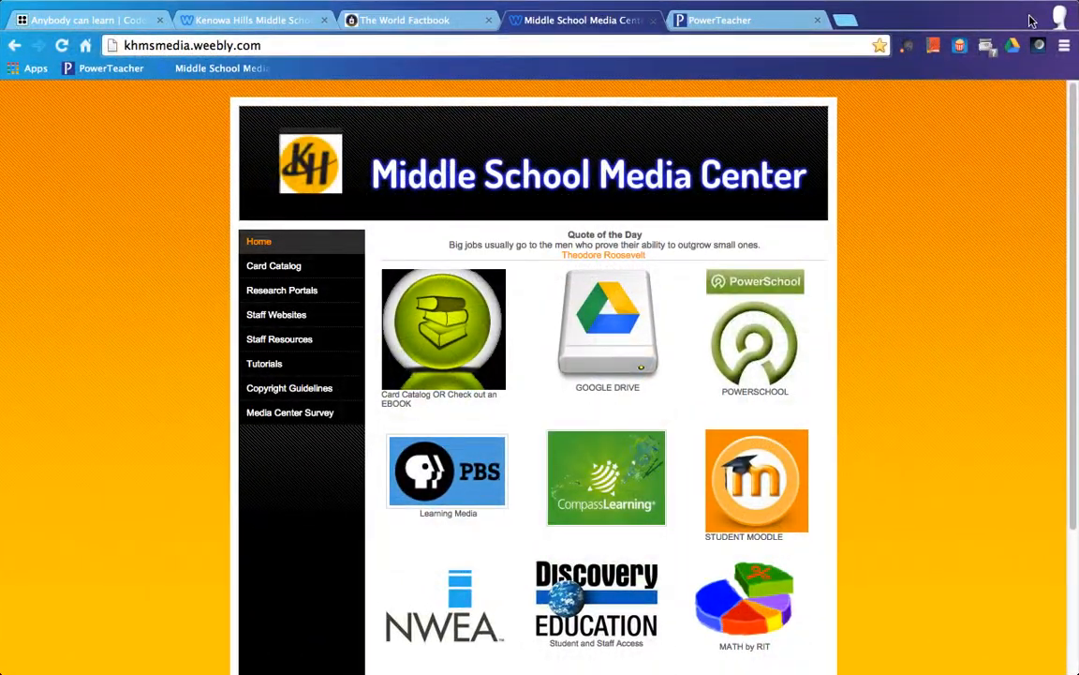
left_click(1055, 8)
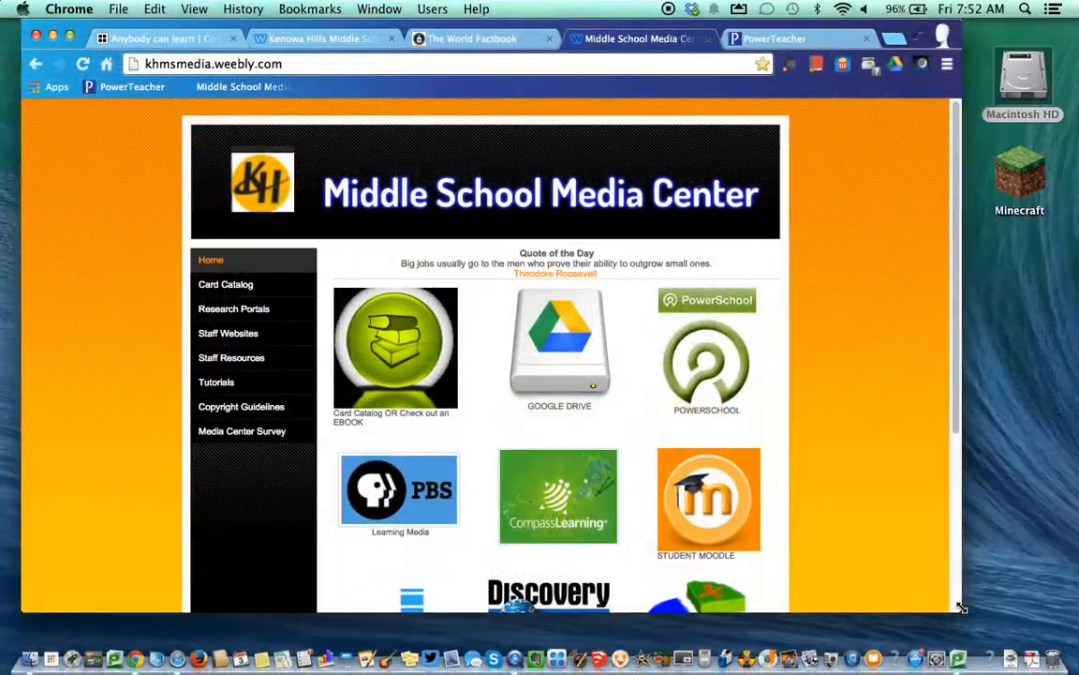
left_click_drag(961, 607, 1060, 643)
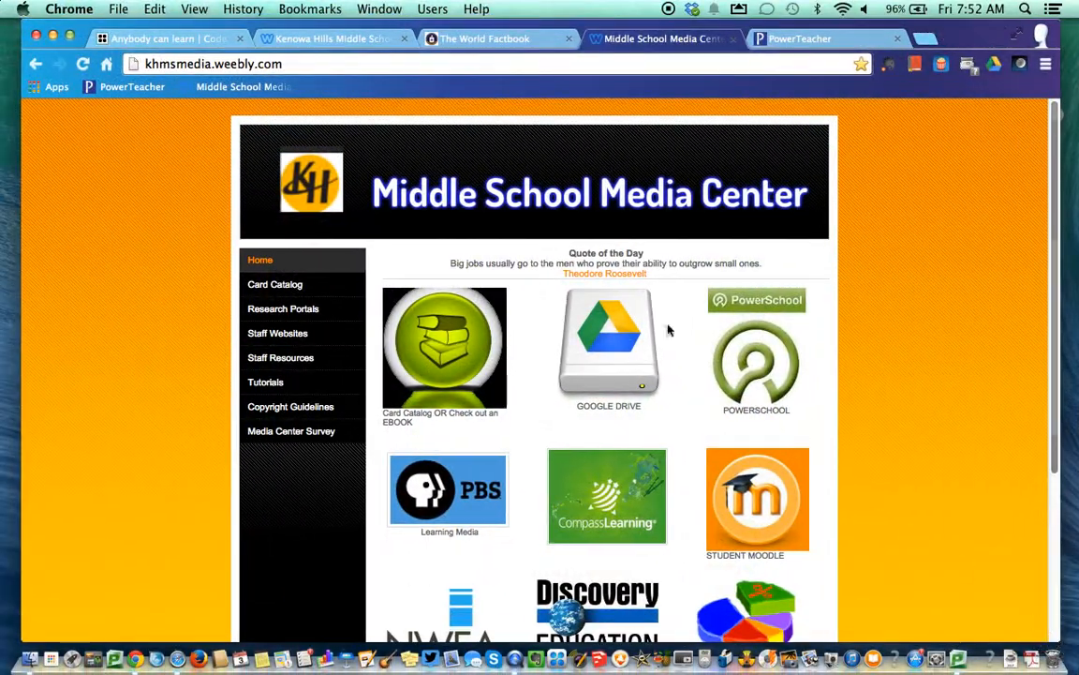
Delete the duplicate Middle School Media Center bookmark from the bookmarks bar
left_click(134, 64)
left_click(164, 63)
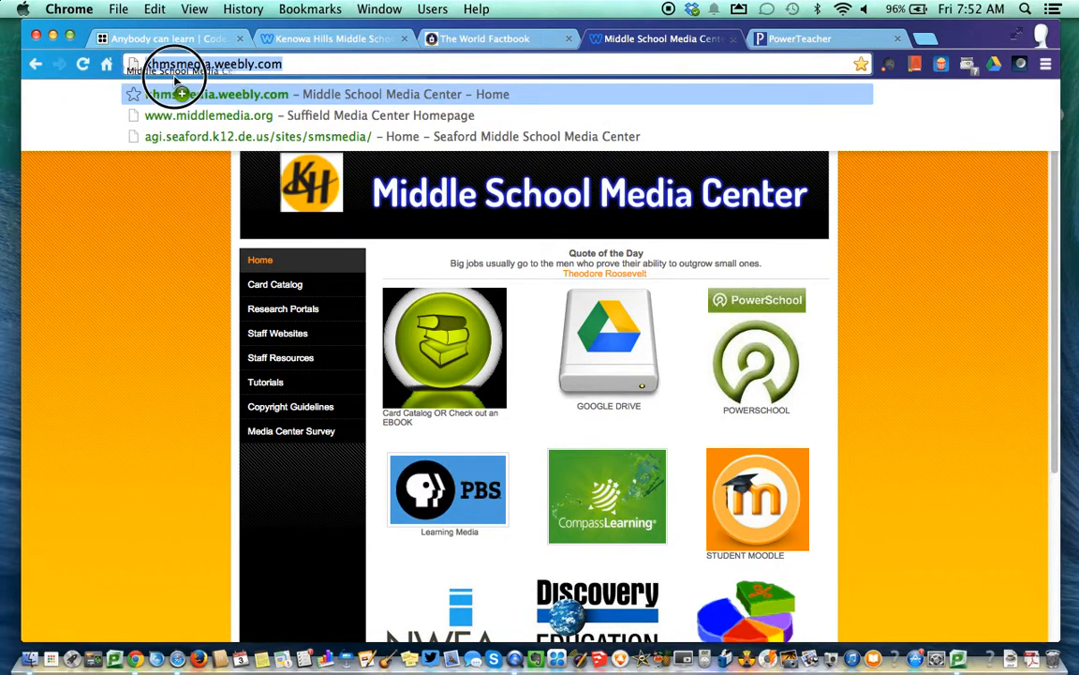
left_click(313, 74)
left_click(53, 265)
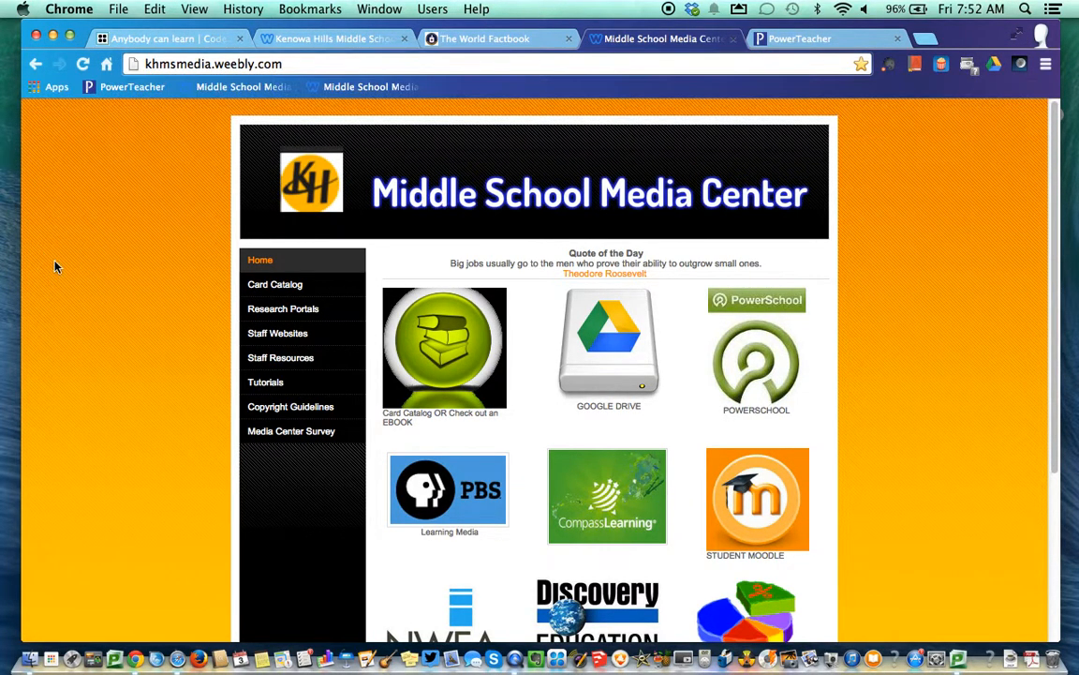
right_click(335, 90)
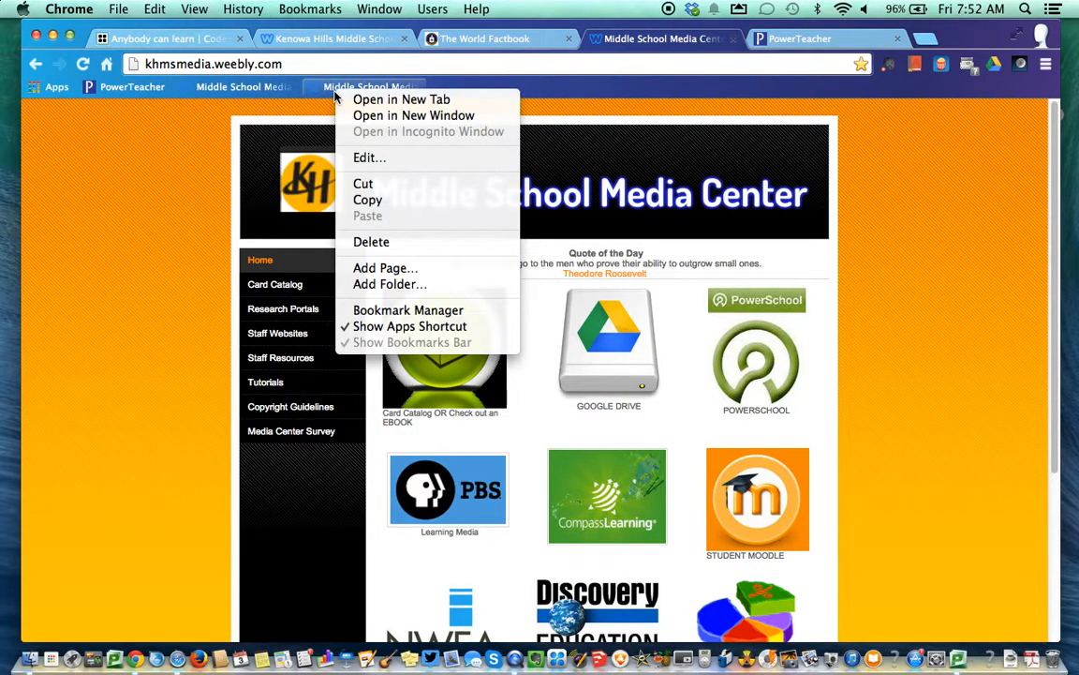
left_click(355, 241)
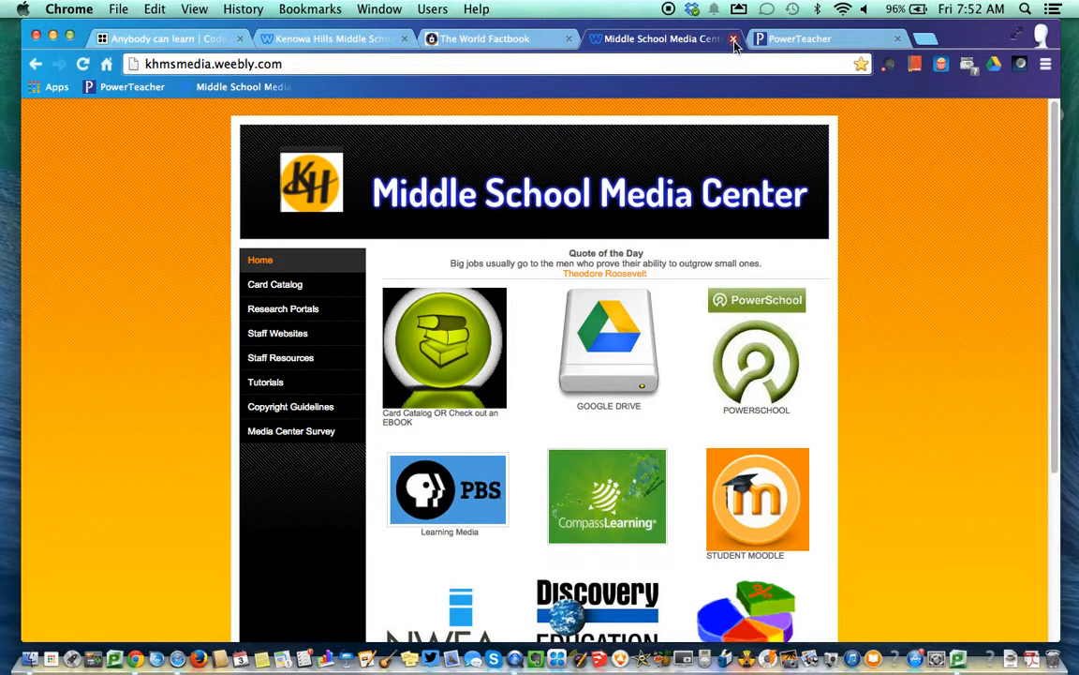
Bookmark The World Factbook, Kenowa Hills EdTech and code.org pages on the bar
left_click(489, 40)
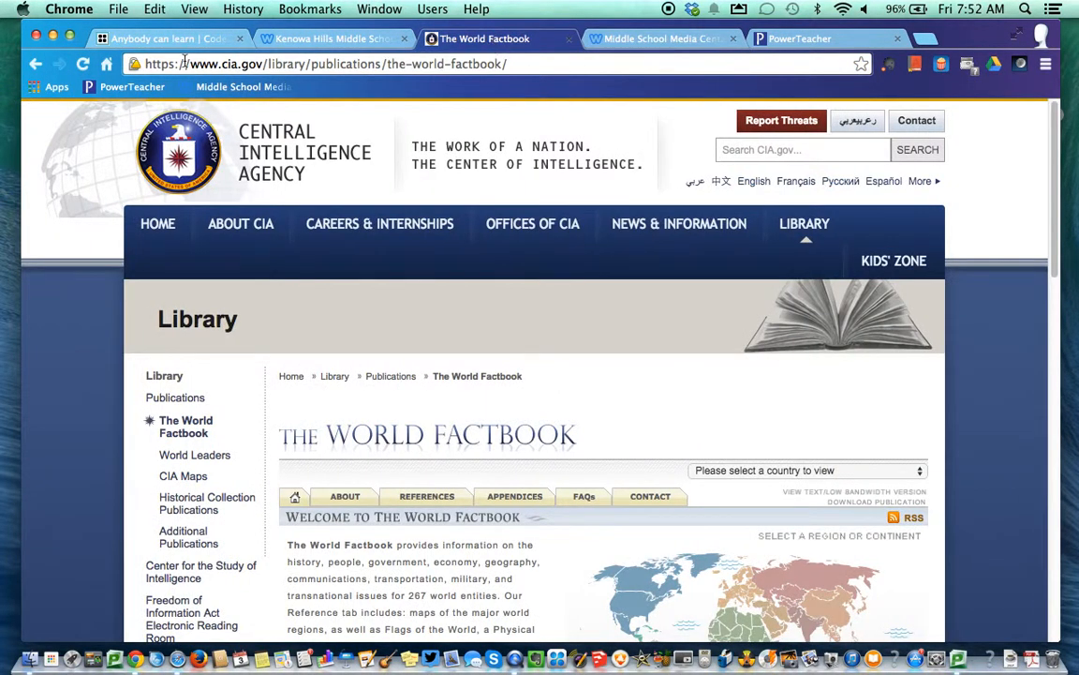
left_click_drag(133, 64, 363, 94)
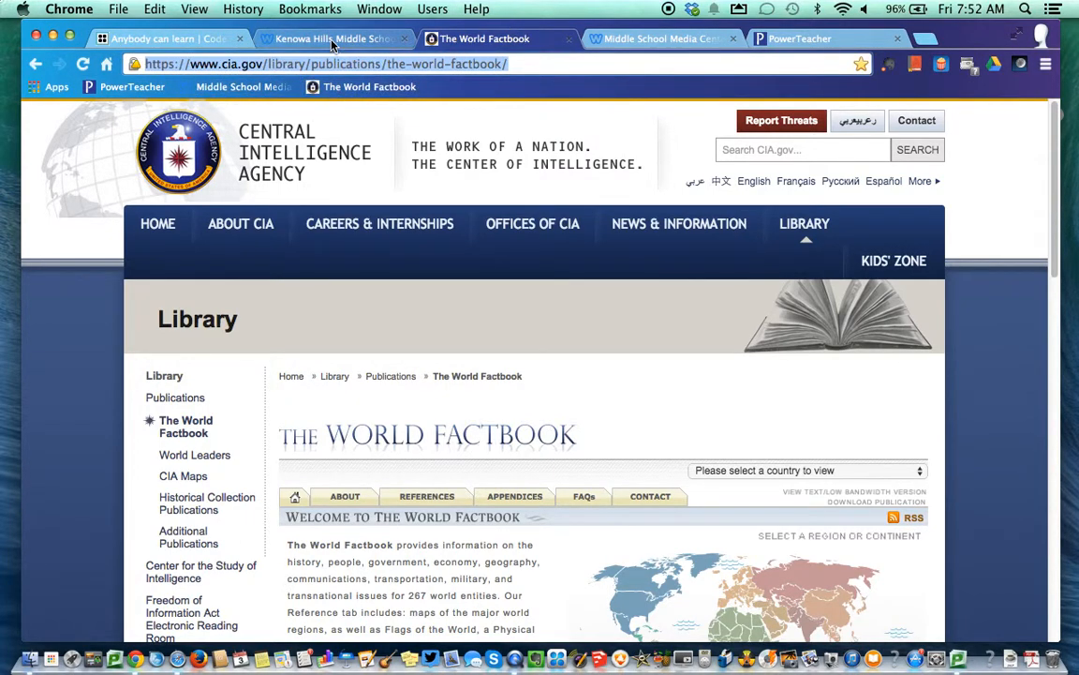
left_click(296, 35)
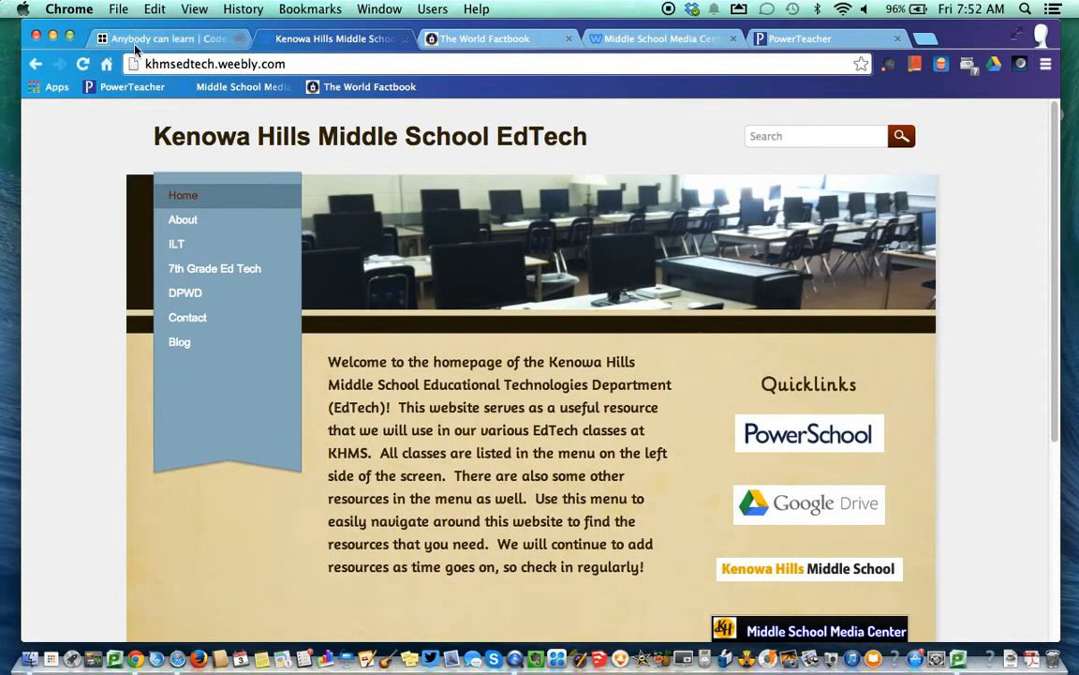
left_click_drag(136, 63, 492, 82)
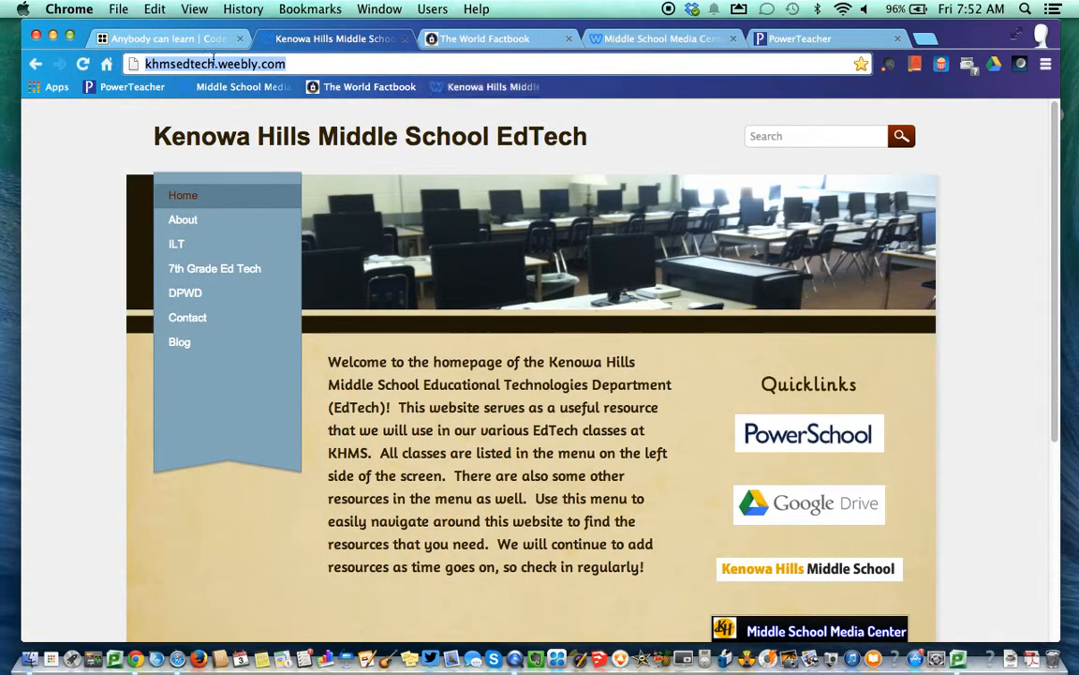
left_click(103, 40)
left_click_drag(124, 65, 680, 94)
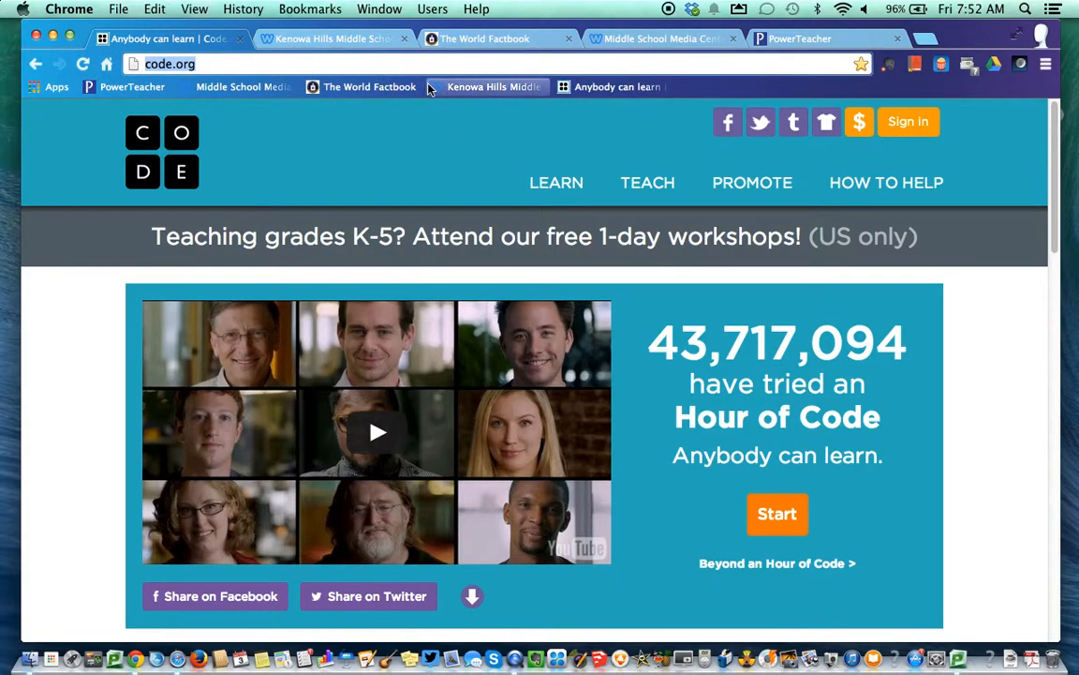
left_click(856, 38)
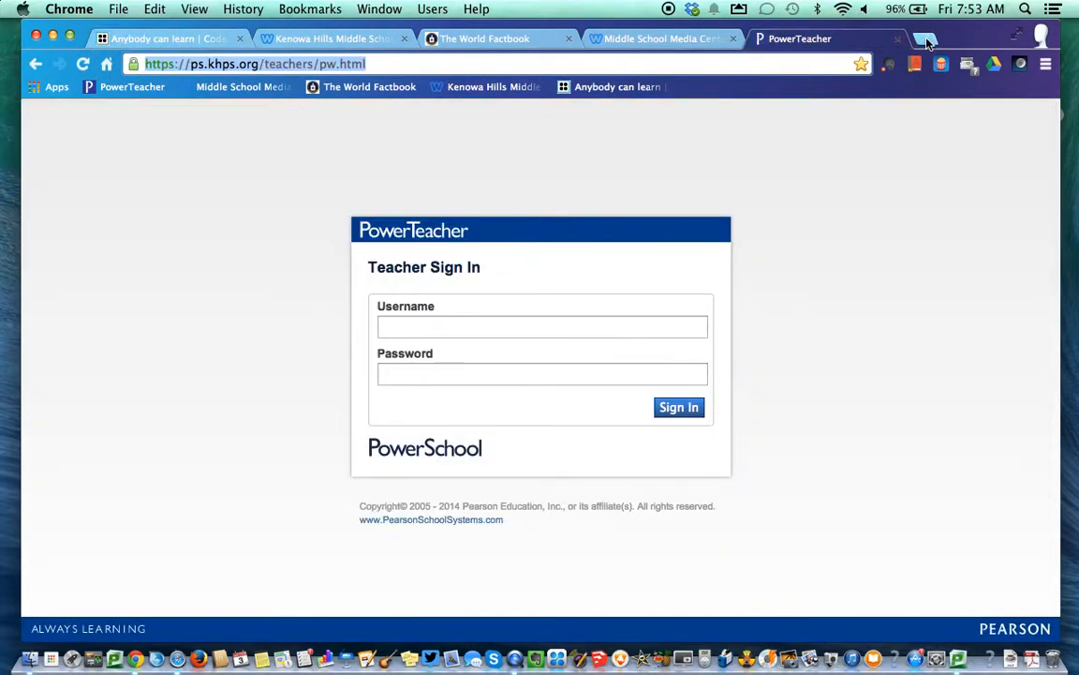
left_click(926, 42)
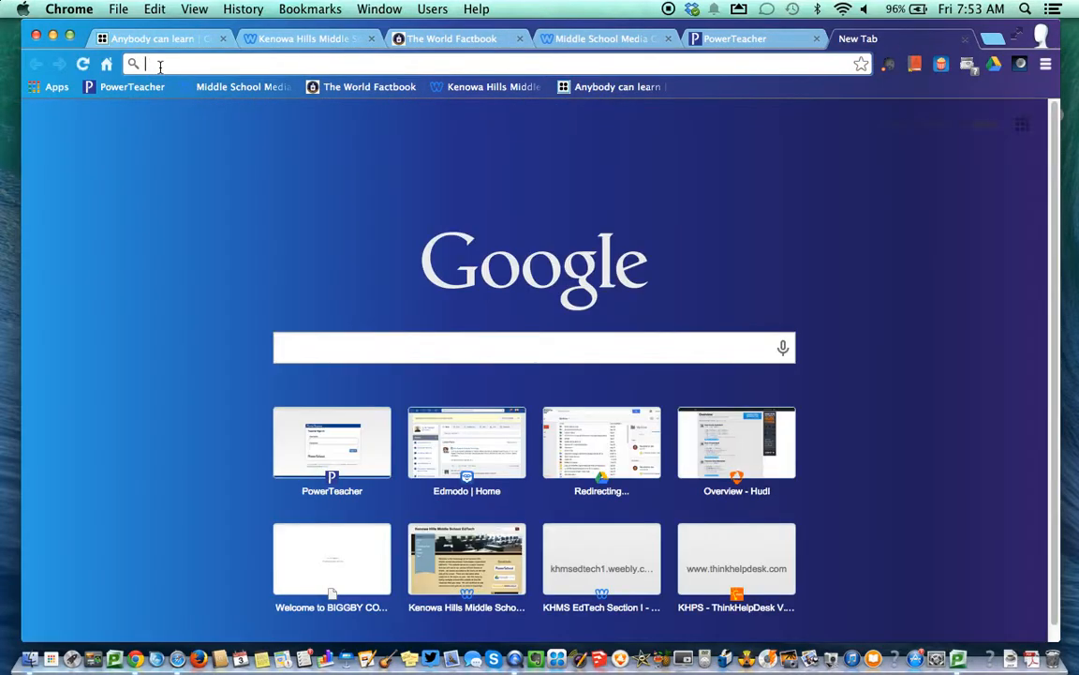
Load edmodo.com and place an Edmodo bookmark at the end of the bookmarks bar
type("edmoodo")
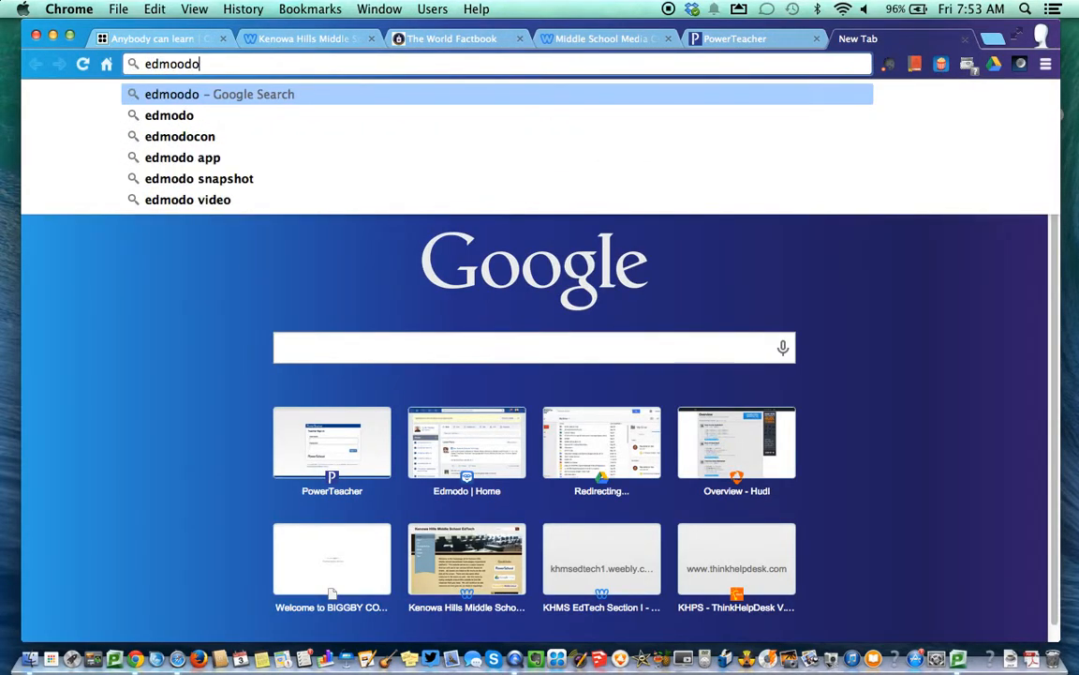
key("BackSpace")
key("BackSpace")
key("BackSpace")
type("do")
key("Return")
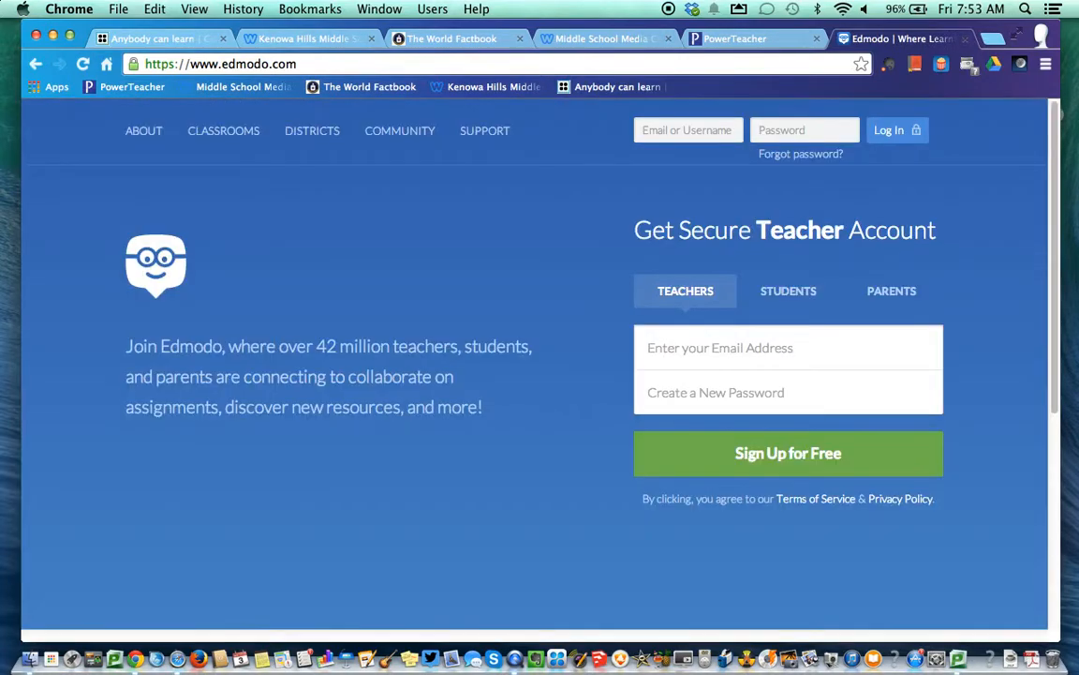
left_click_drag(133, 64, 737, 90)
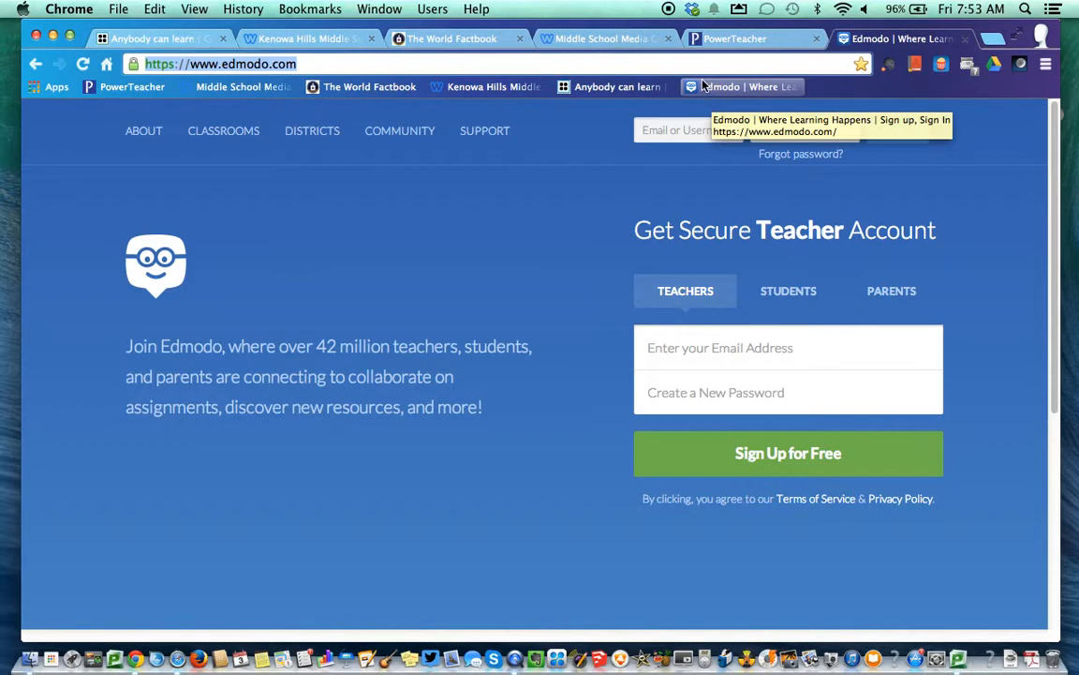
mouse_move(696, 88)
left_mouse_down()
mouse_move(692, 173)
mouse_move(872, 583)
mouse_move(1063, 655)
mouse_move(1051, 656)
mouse_move(645, 149)
mouse_move(683, 82)
left_mouse_up()
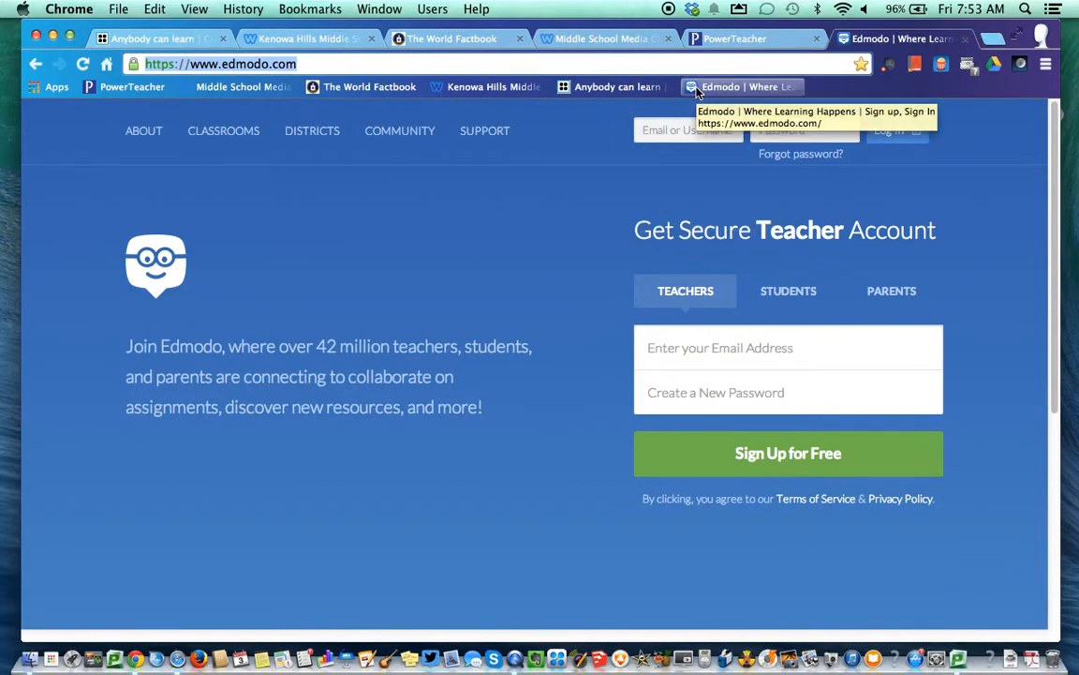
Rename the 'Anybody can learn | Code.org' bookmark to just 'Code.org' and save
right_click(696, 89)
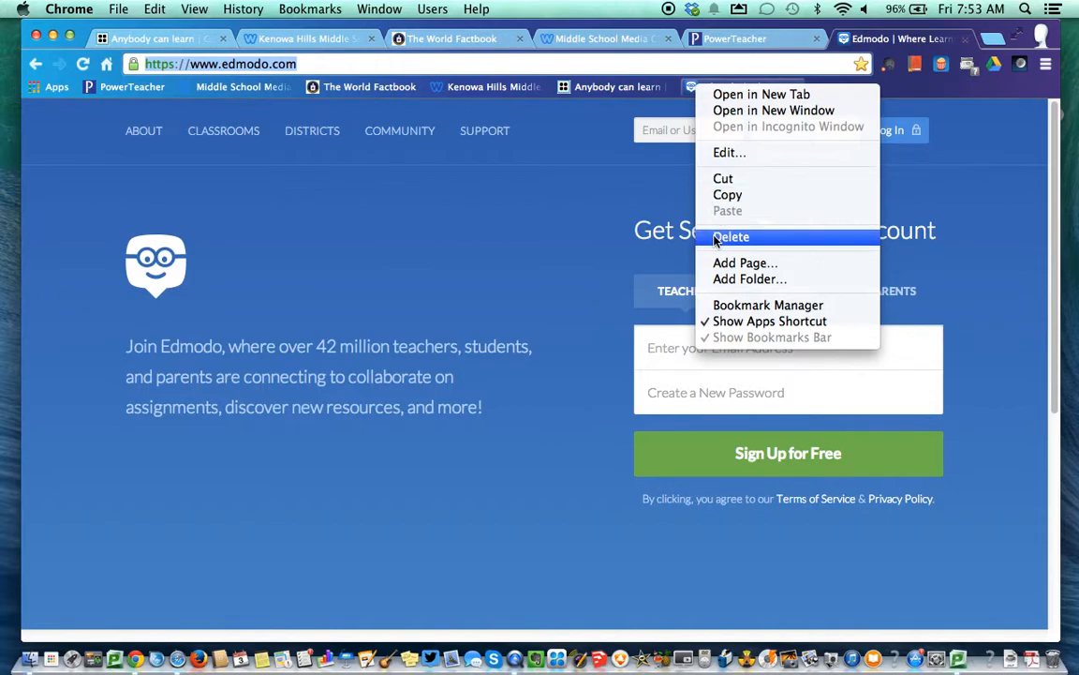
left_click(641, 204)
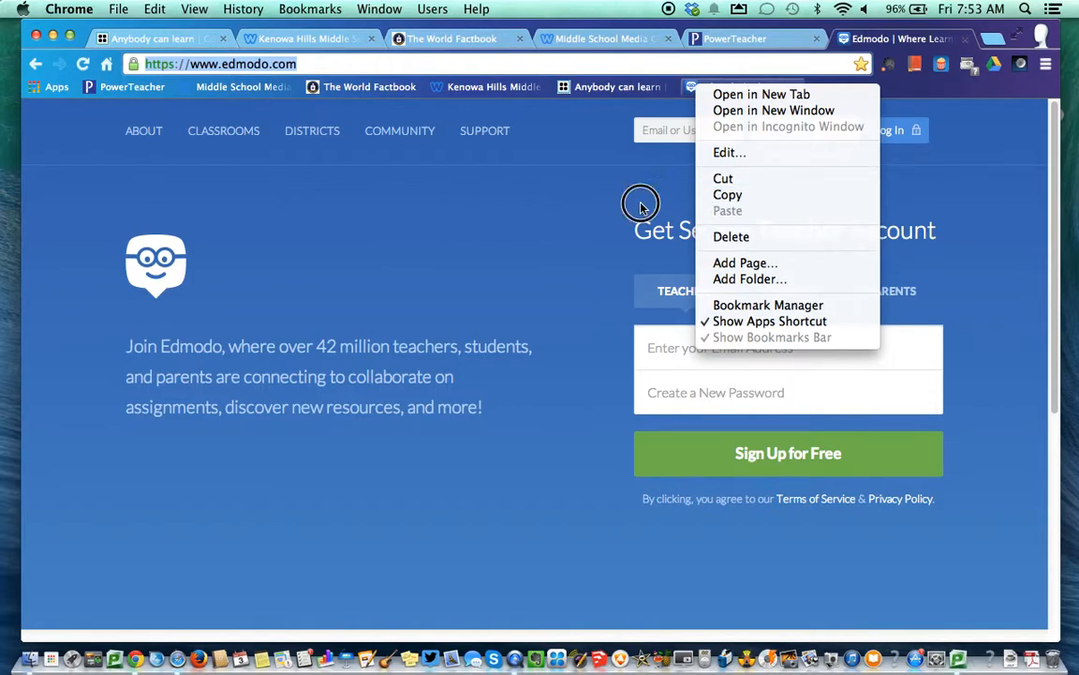
right_click(613, 91)
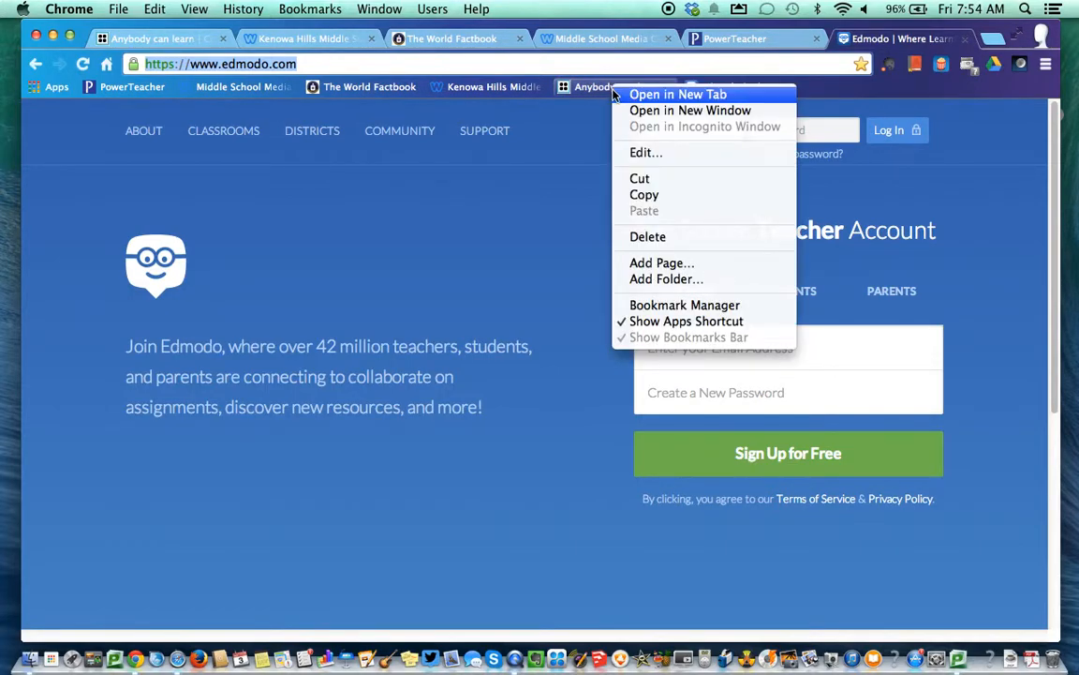
left_click(632, 152)
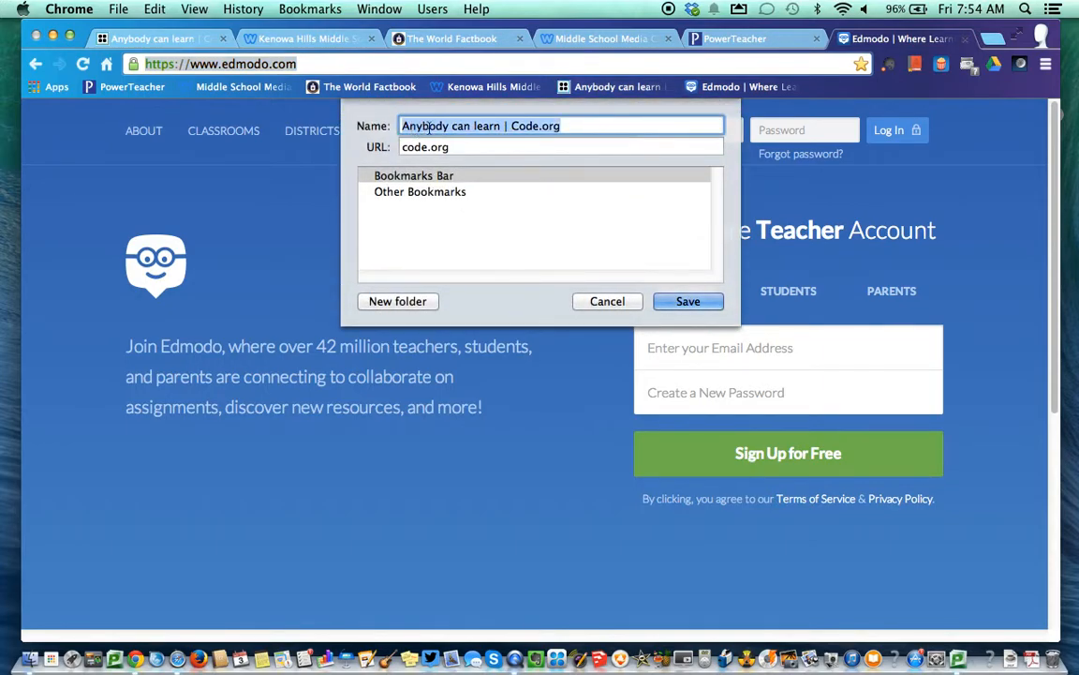
left_click_drag(511, 126, 392, 126)
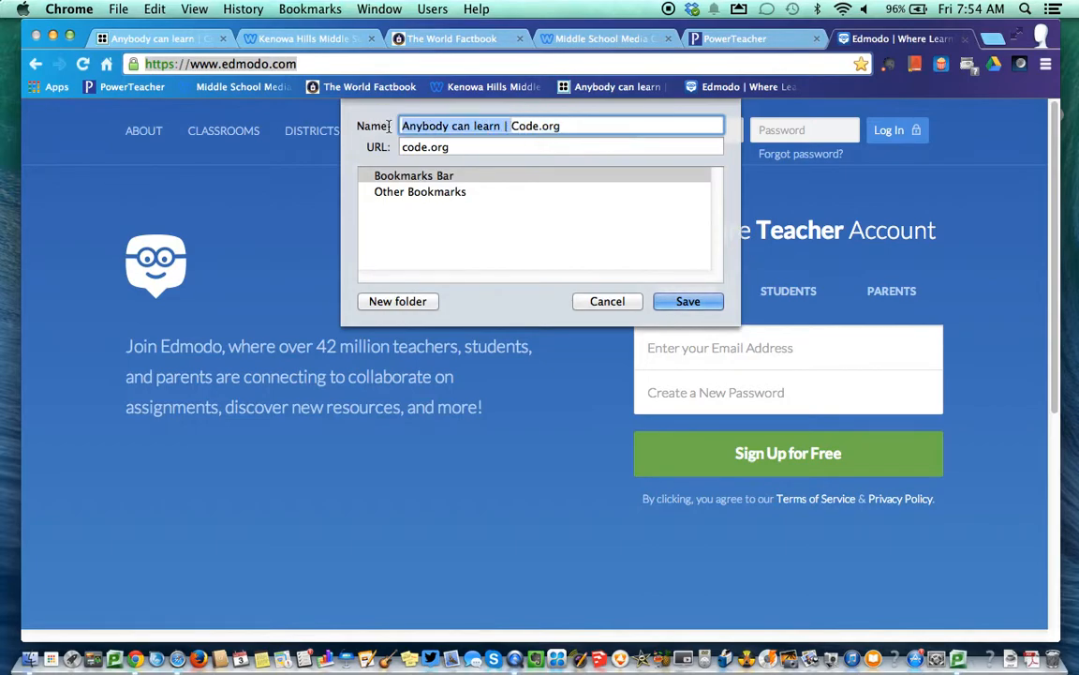
key("BackSpace")
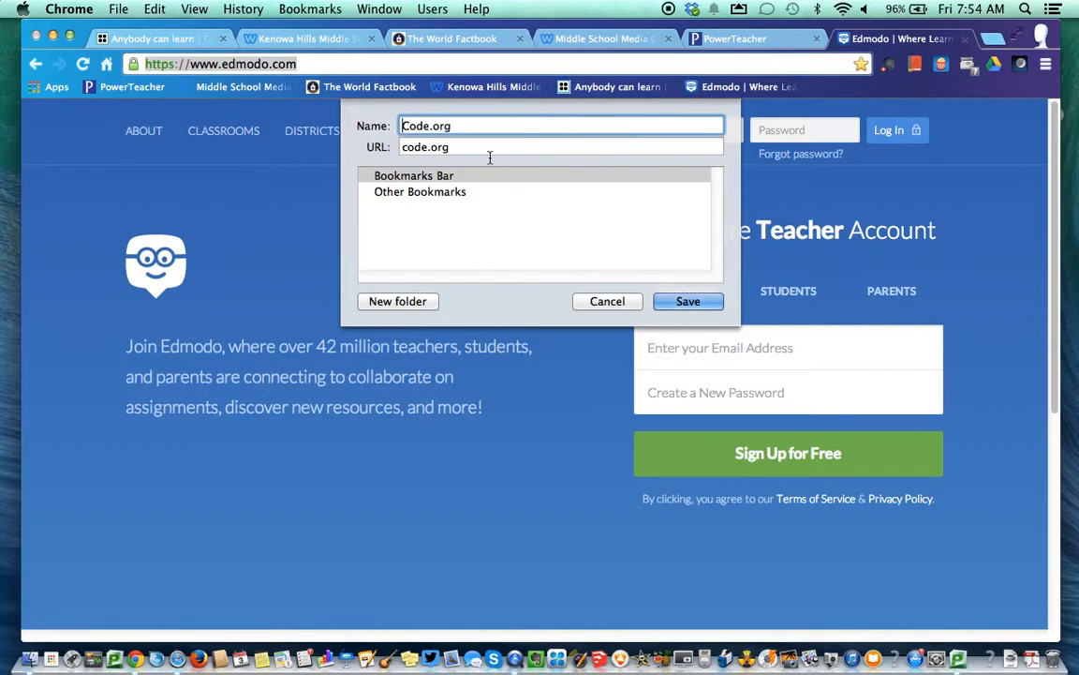
left_click(693, 296)
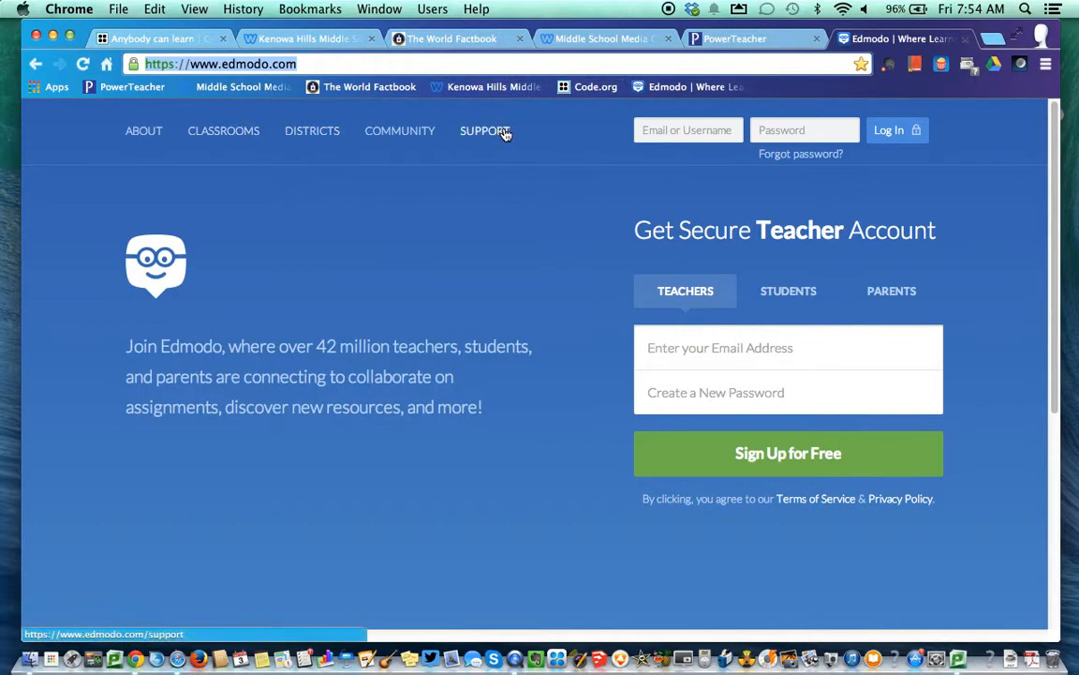
Create the EdTech and Math folders on the bookmarks bar
right_click(809, 85)
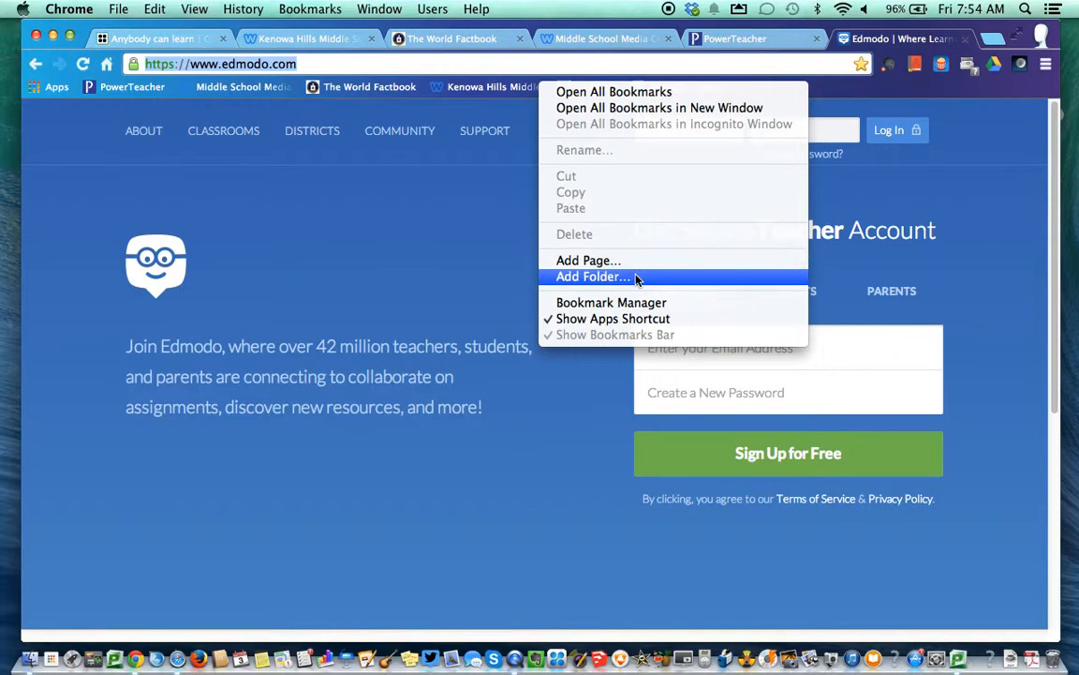
left_click(846, 97)
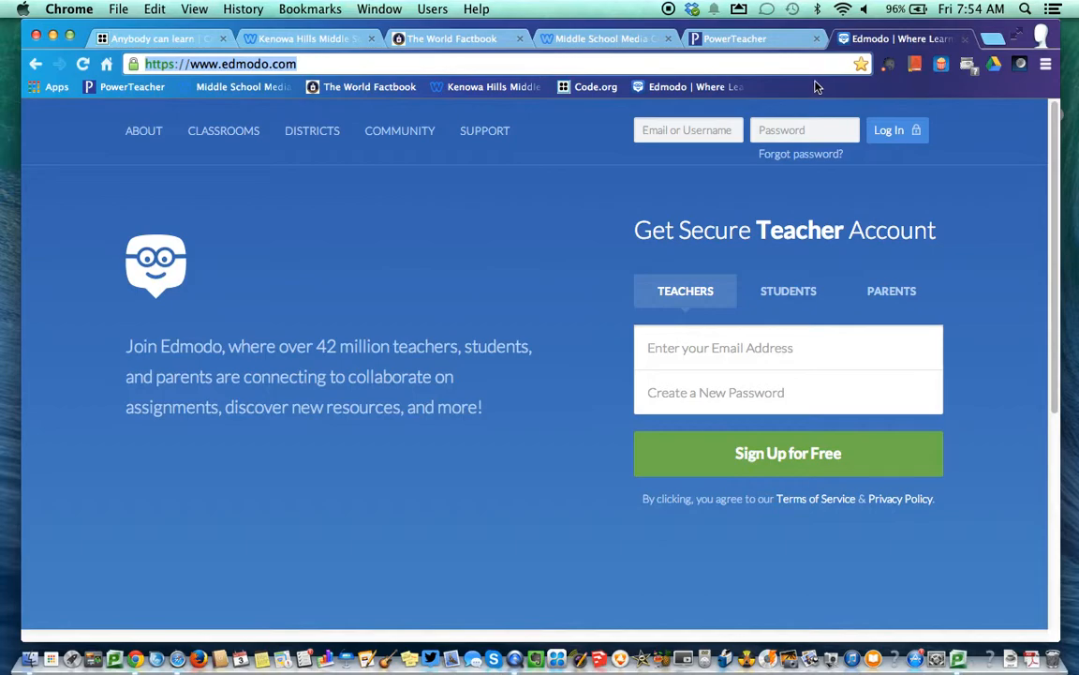
right_click(815, 86)
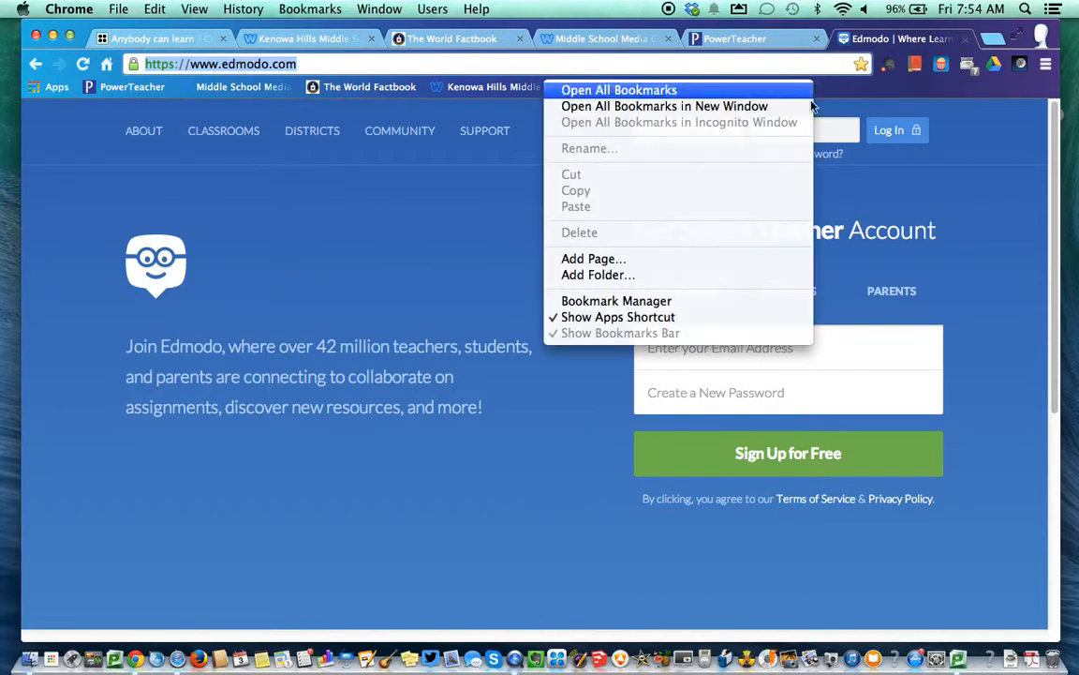
left_click(590, 275)
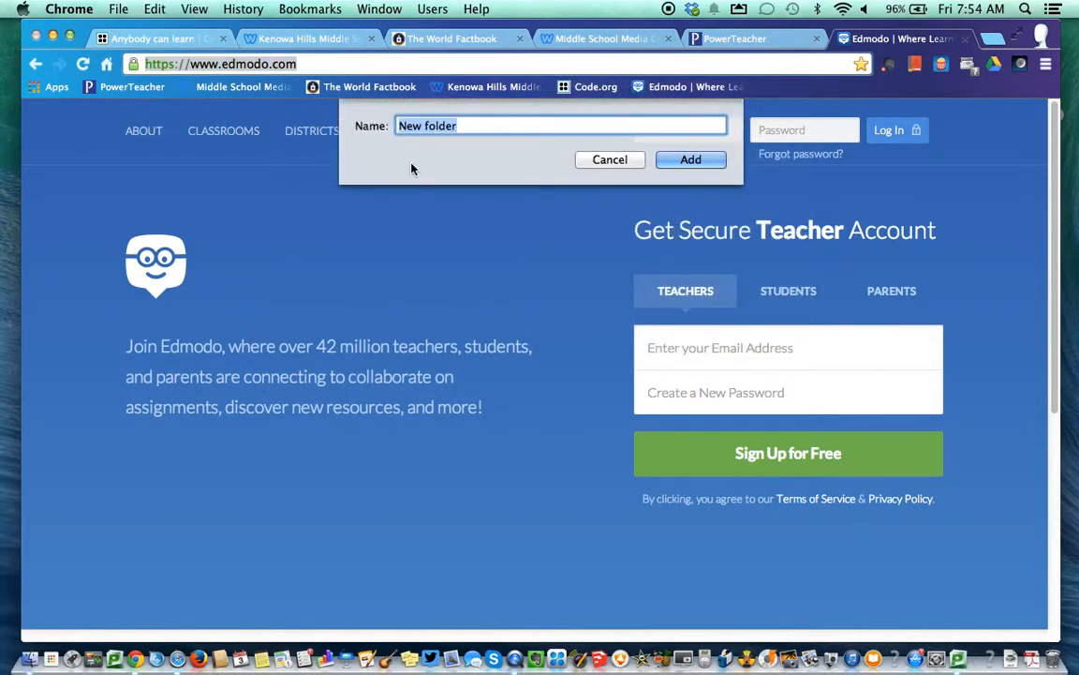
type("EdTech")
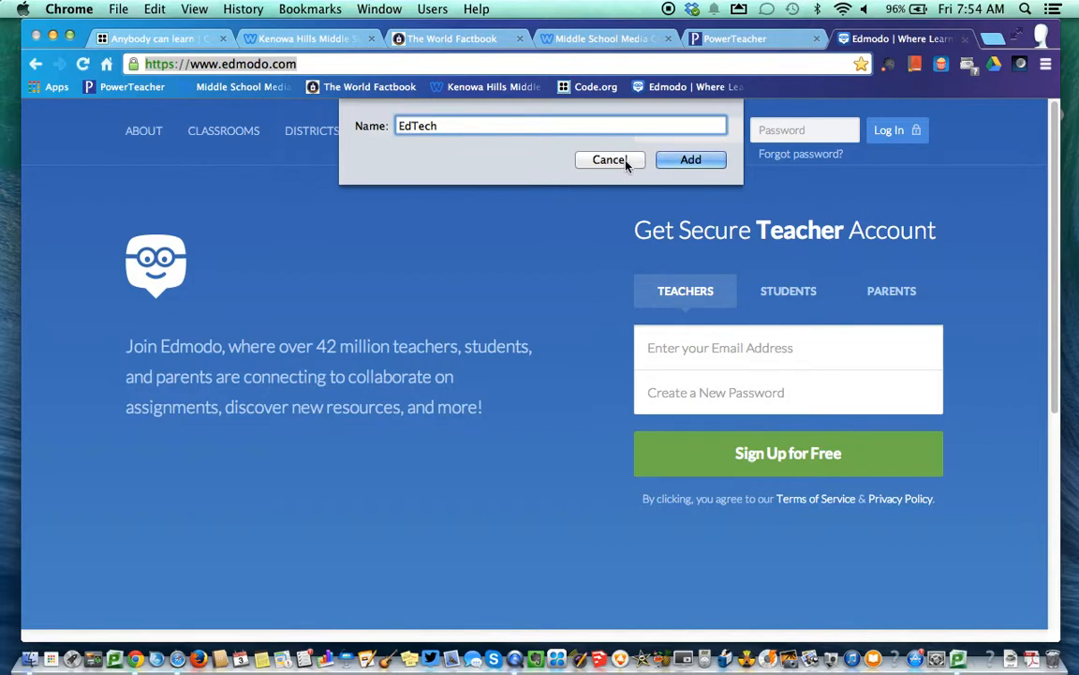
left_click(692, 165)
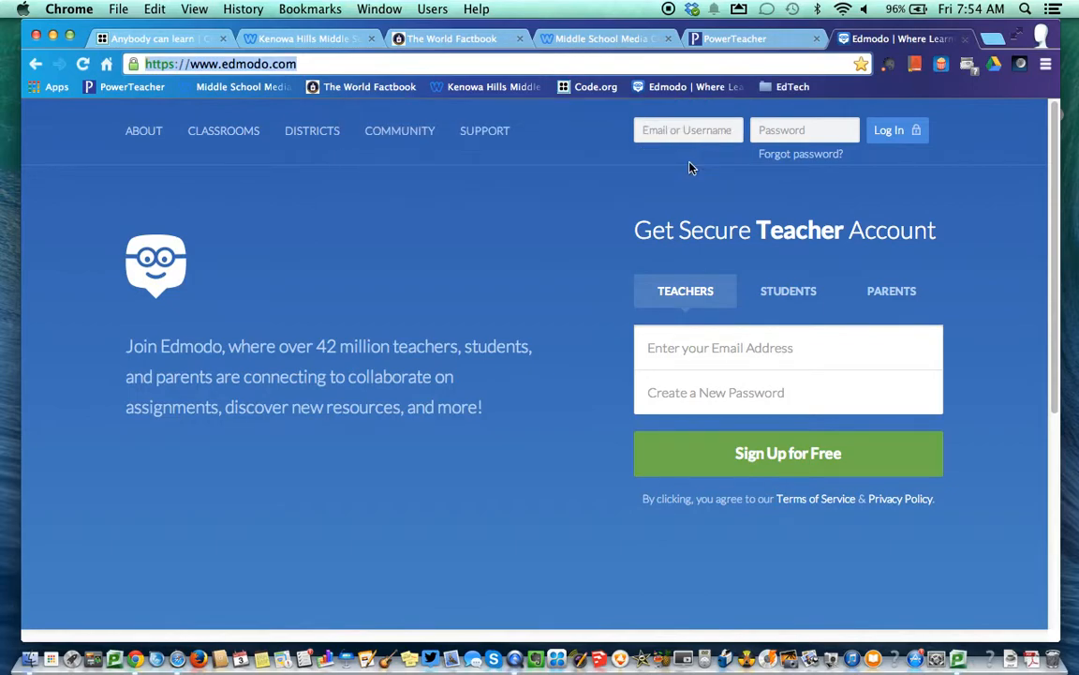
right_click(842, 95)
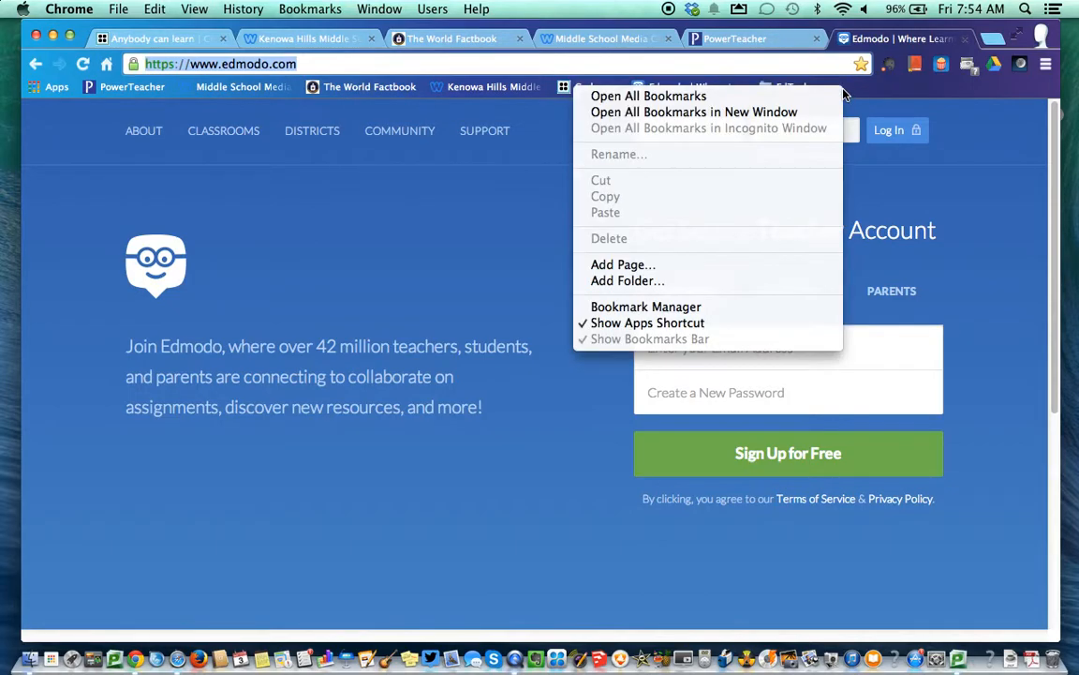
left_click(689, 280)
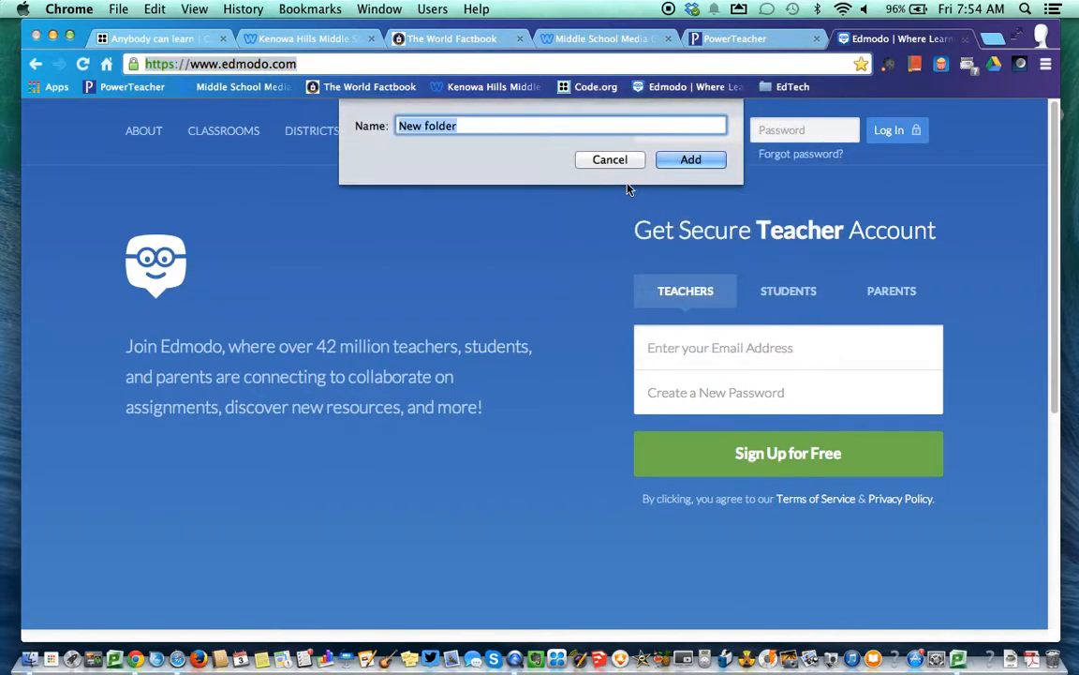
type("Math")
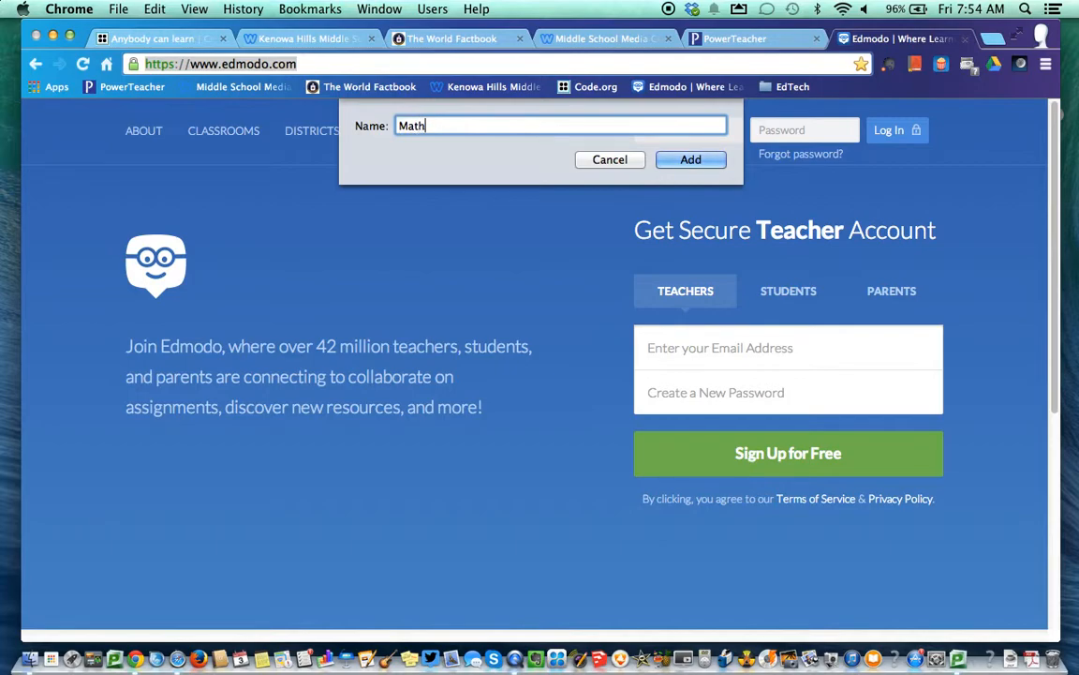
left_click(719, 161)
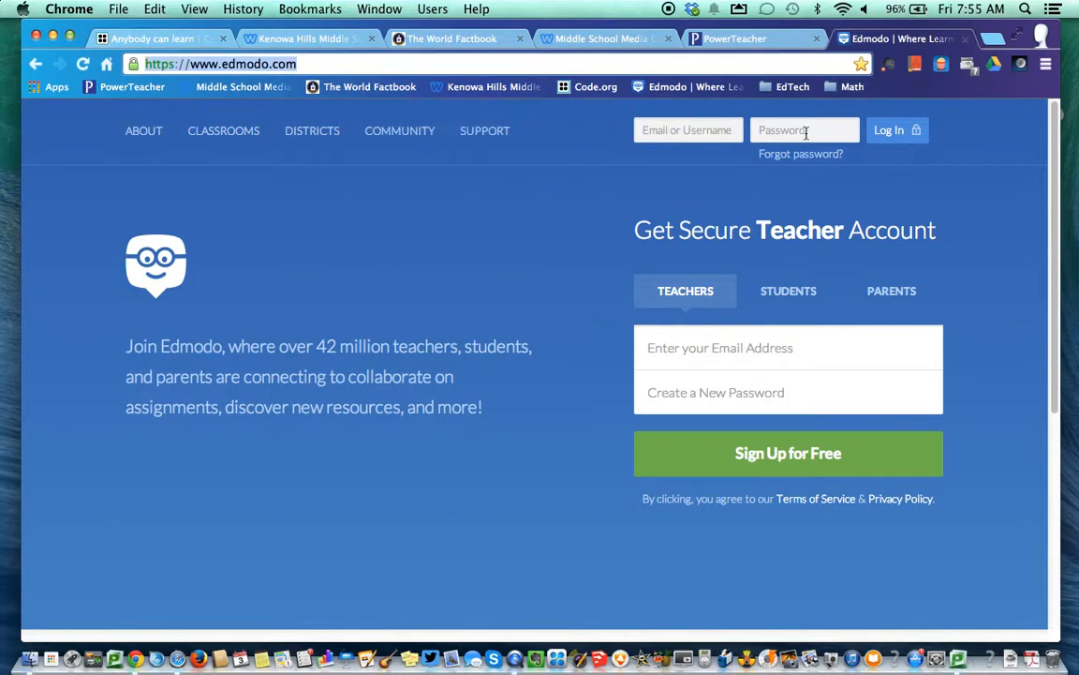
Create the Social Studies and LA folders on the bookmarks bar
right_click(907, 89)
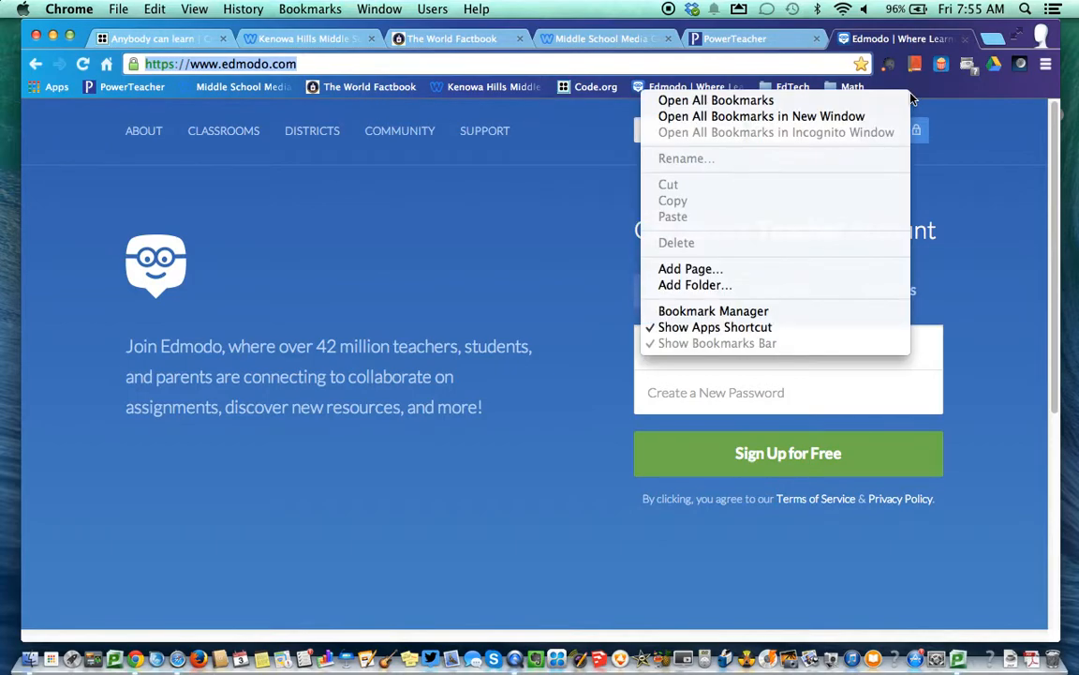
left_click(759, 286)
type("So")
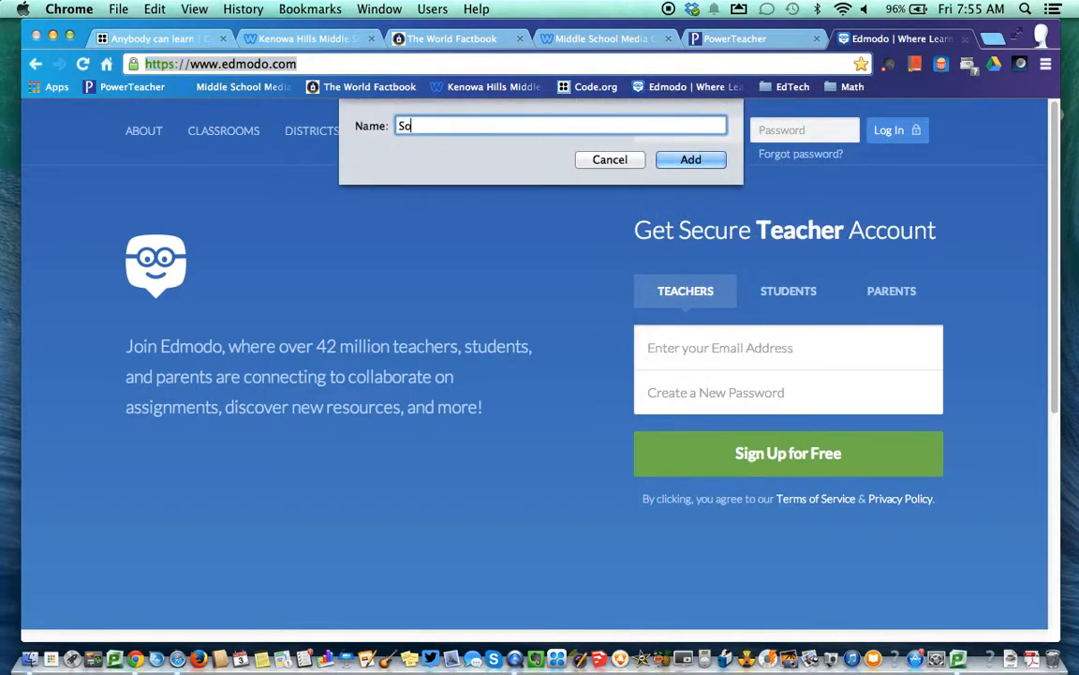
type("cial Studie")
key("BackSpace")
key("BackSpace")
type("ies")
left_click(710, 163)
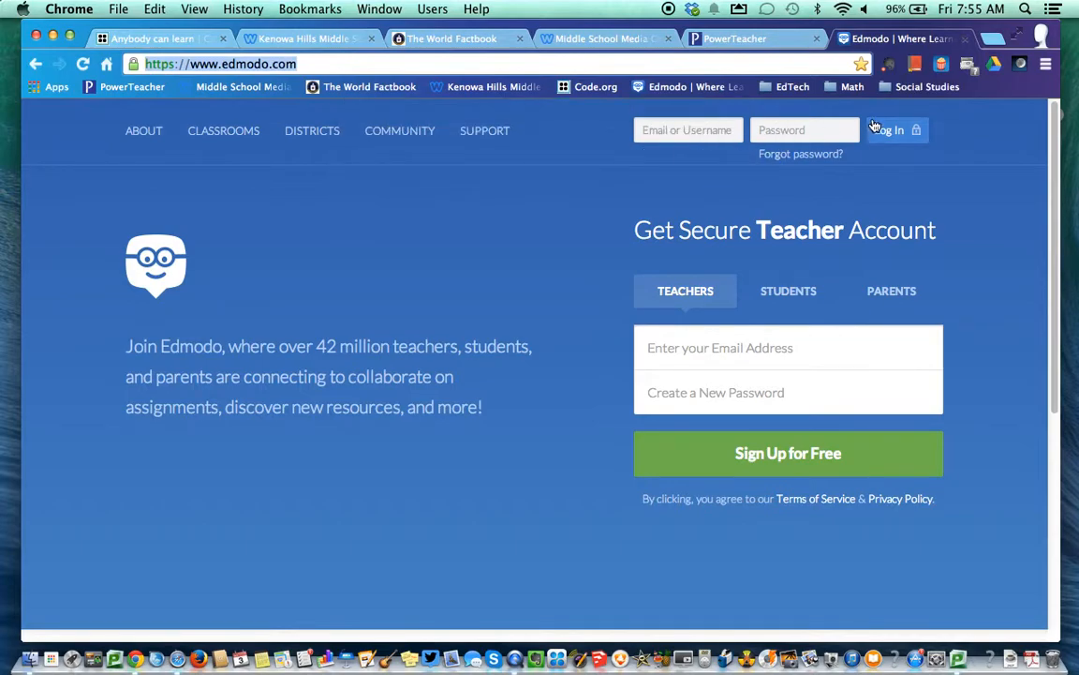
right_click(986, 87)
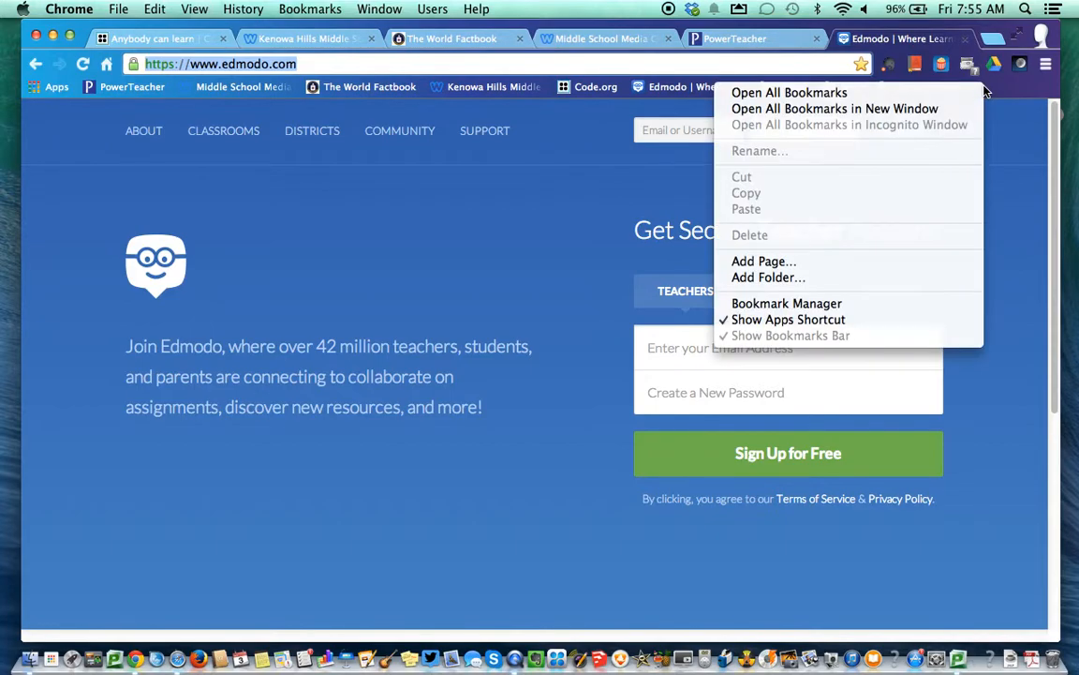
left_click(785, 278)
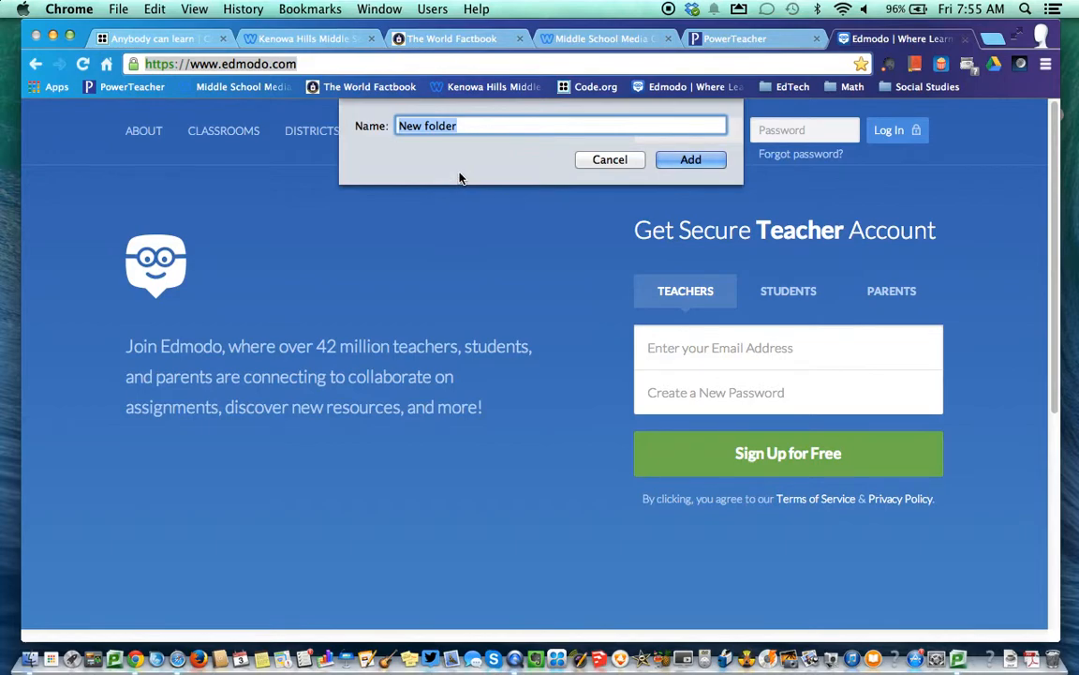
type("LA")
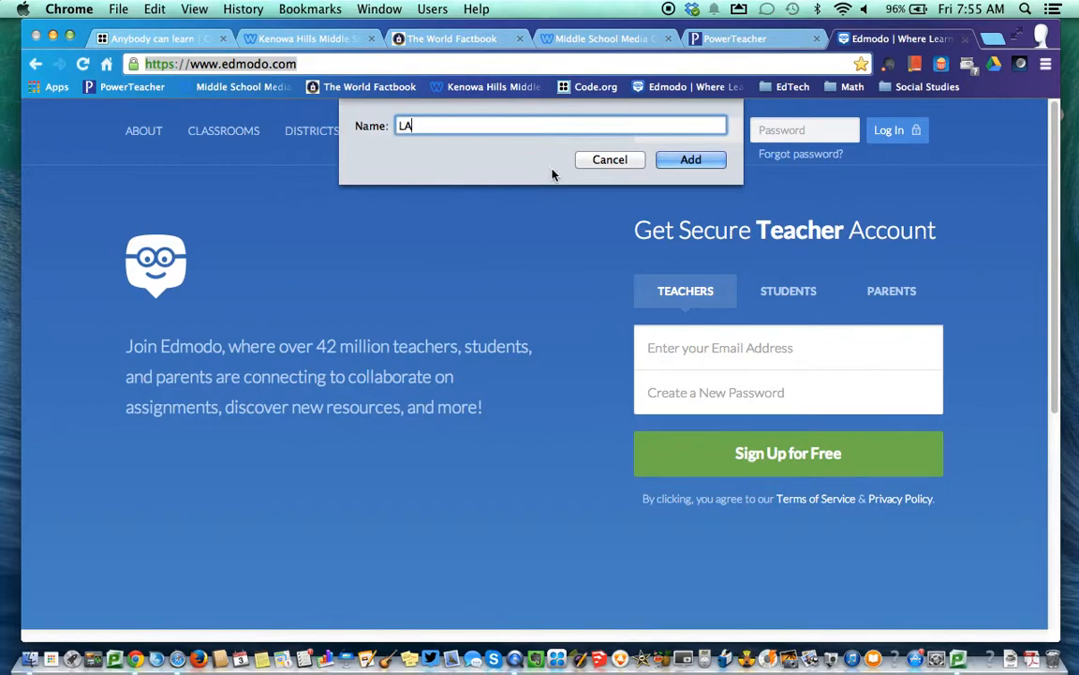
left_click(691, 159)
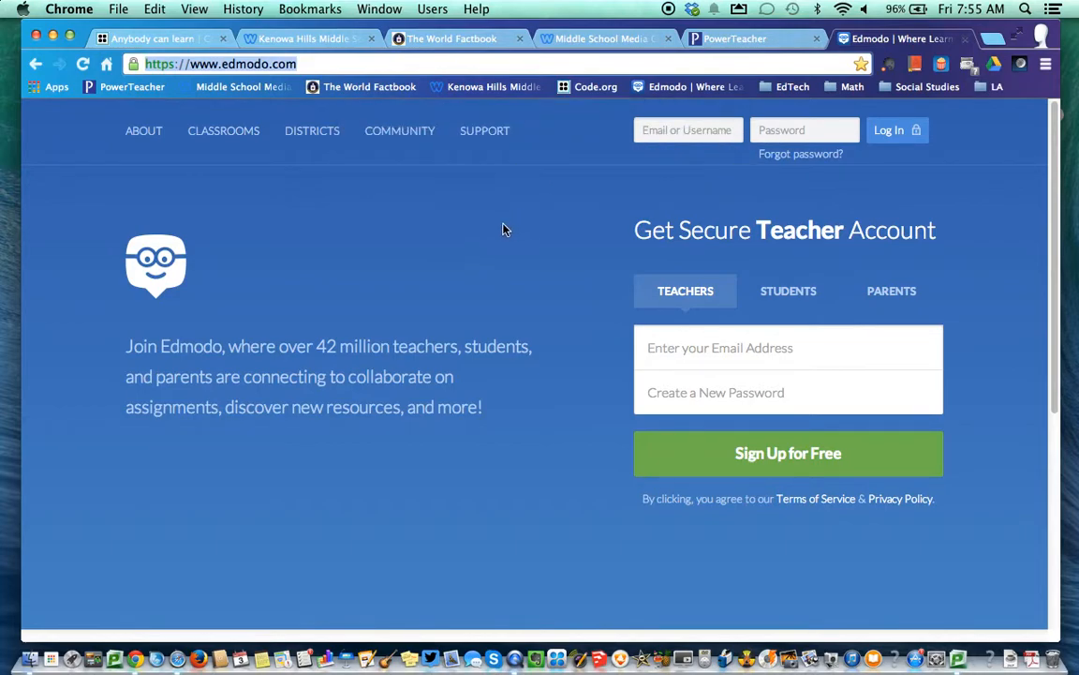
Add a Science folder to the bookmarks bar
right_click(1027, 91)
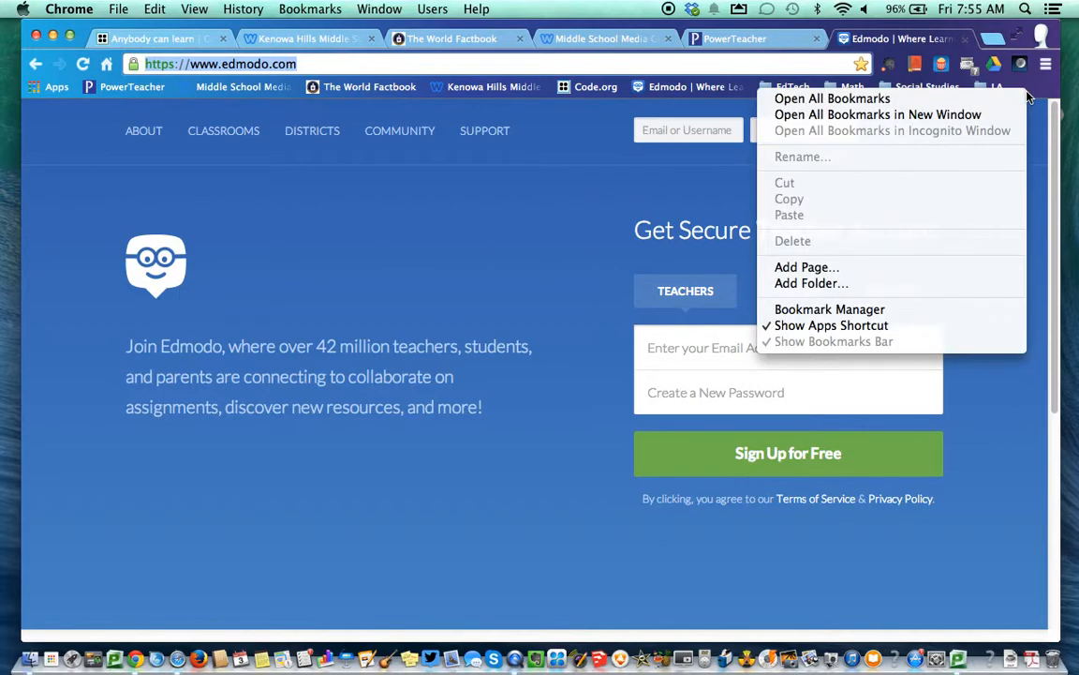
left_click(811, 283)
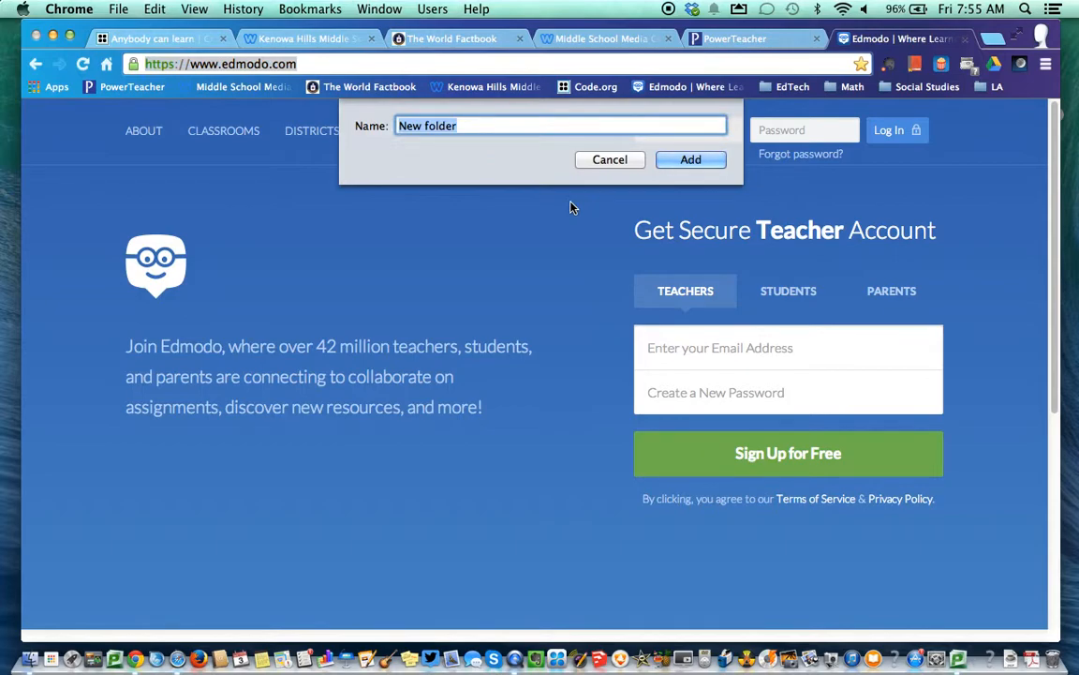
type("Science")
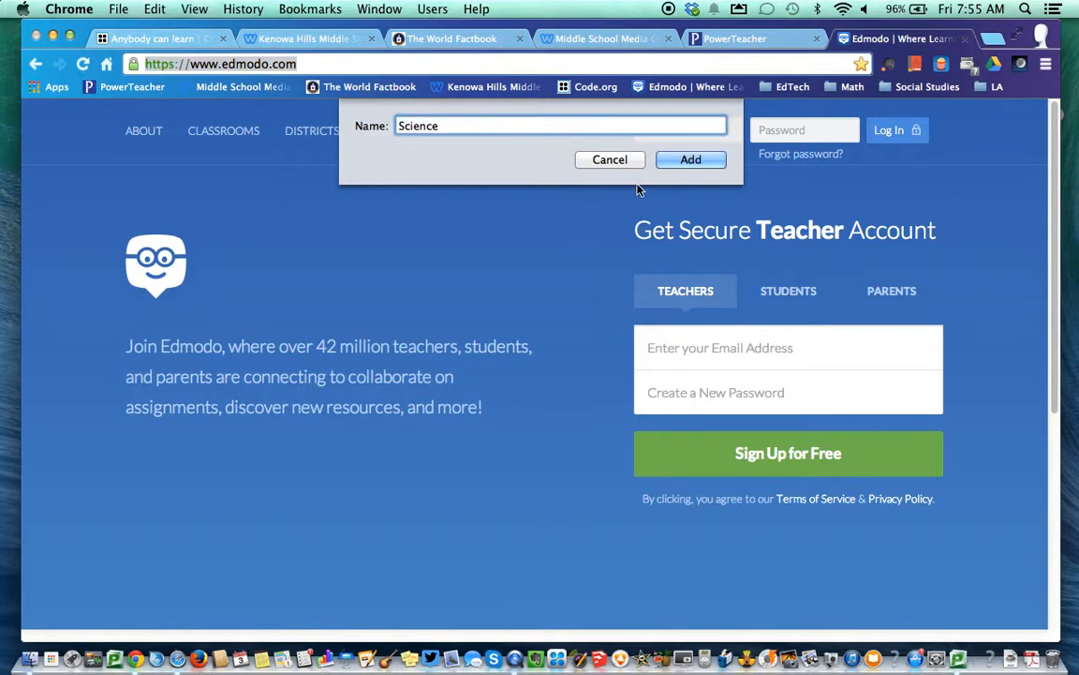
left_click(691, 160)
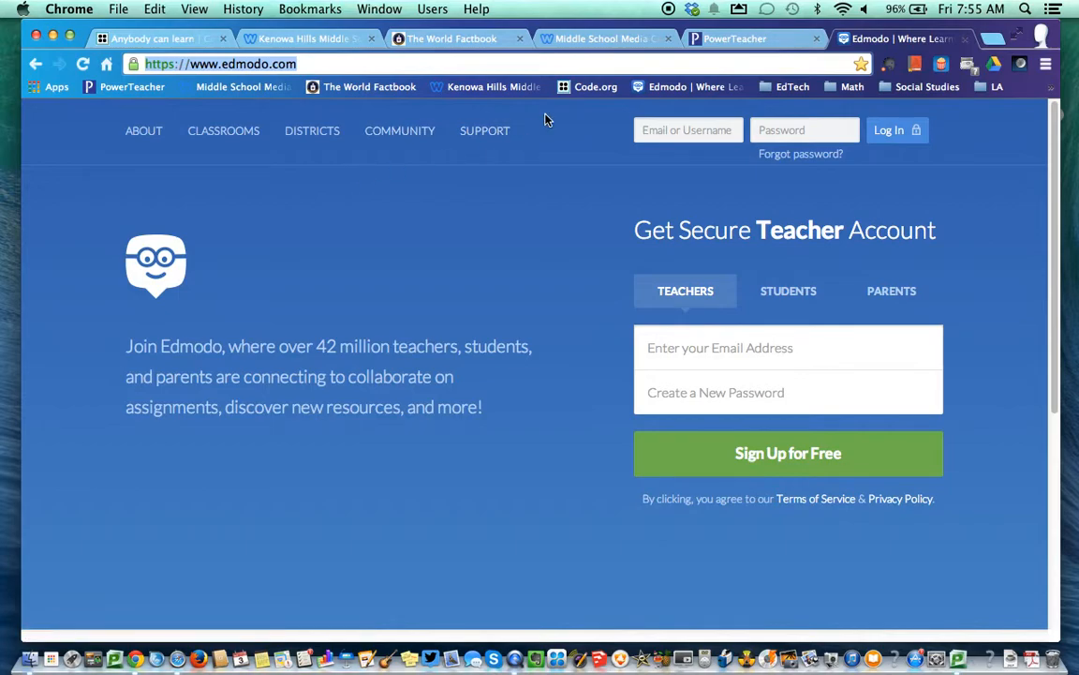
Add a Music folder and check the overflow list of bookmarks
right_click(558, 89)
left_click(580, 284)
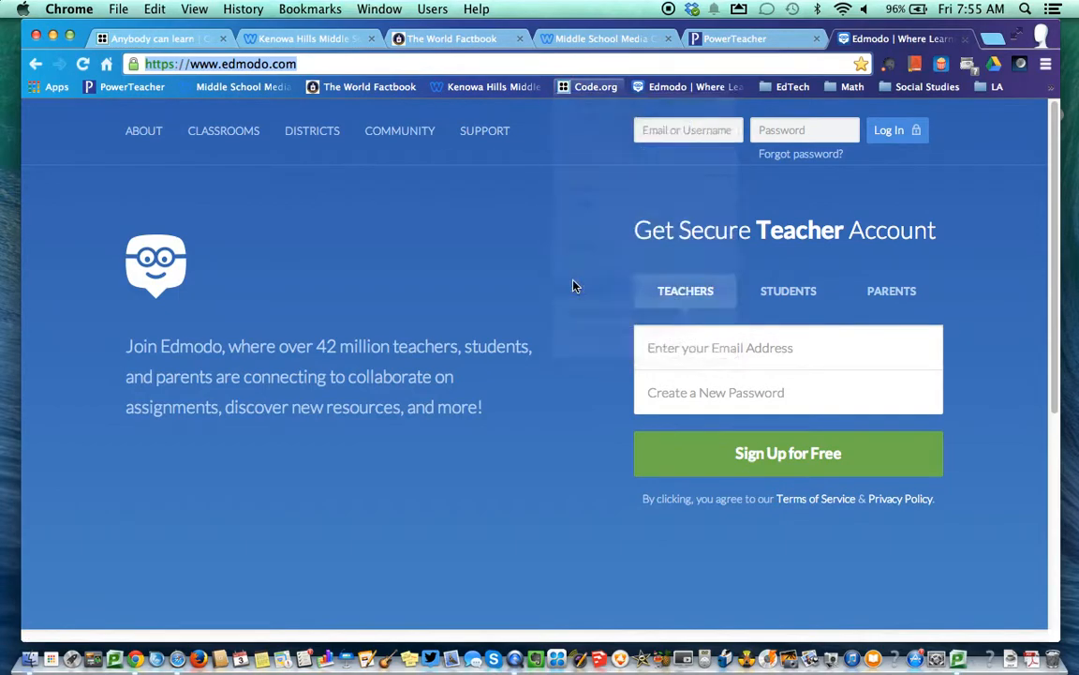
type("Music")
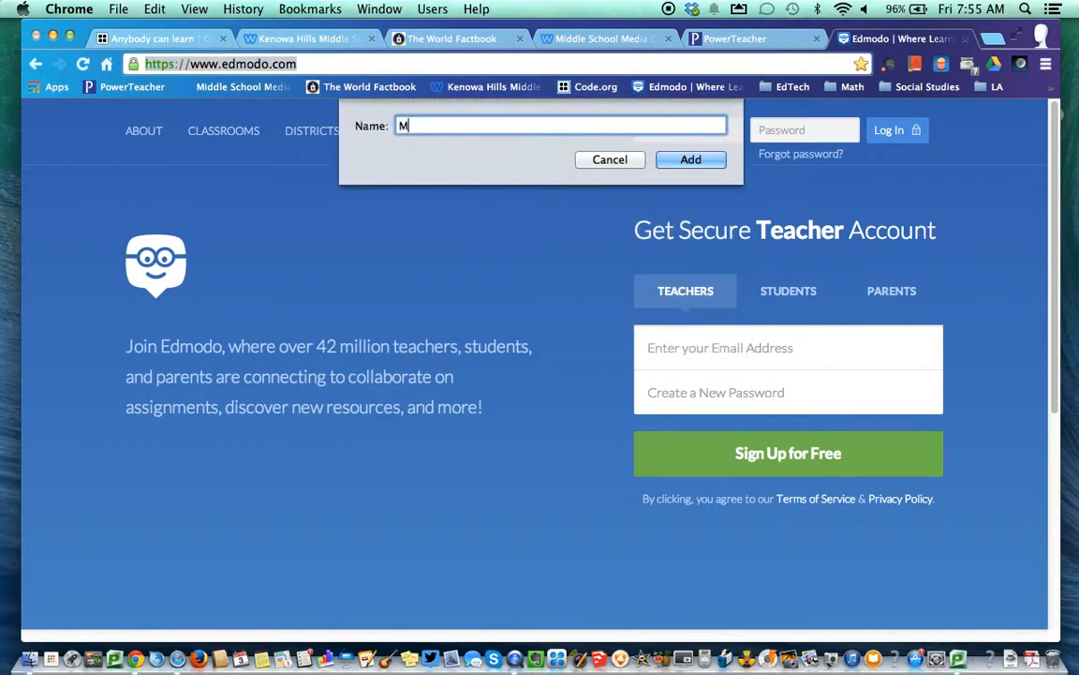
left_click(684, 161)
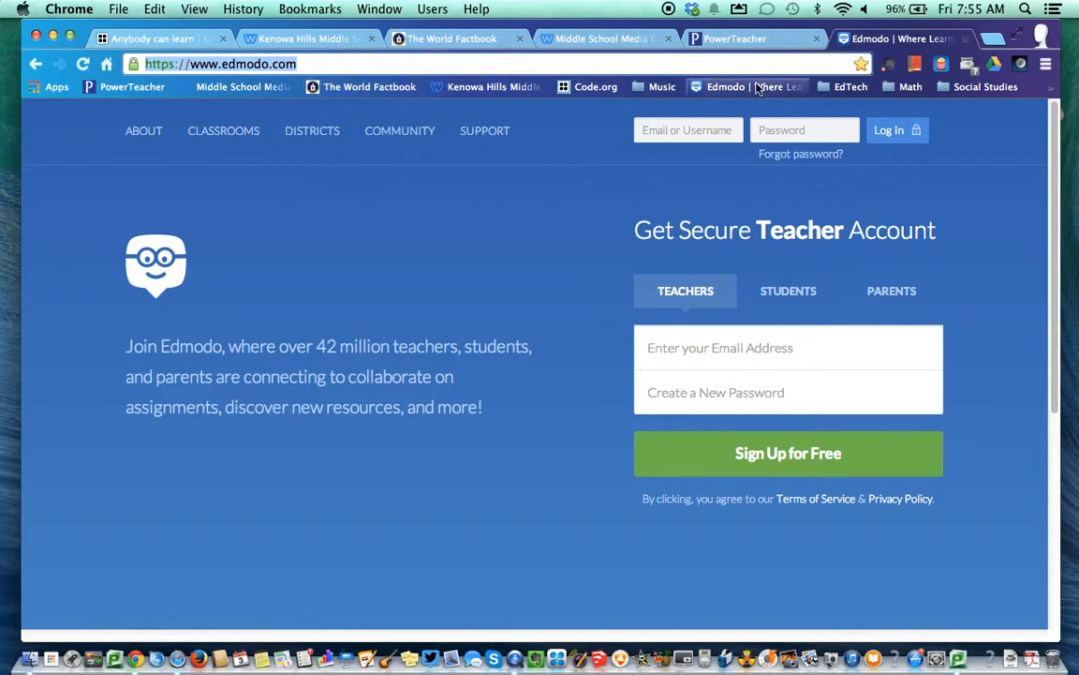
left_click(1051, 86)
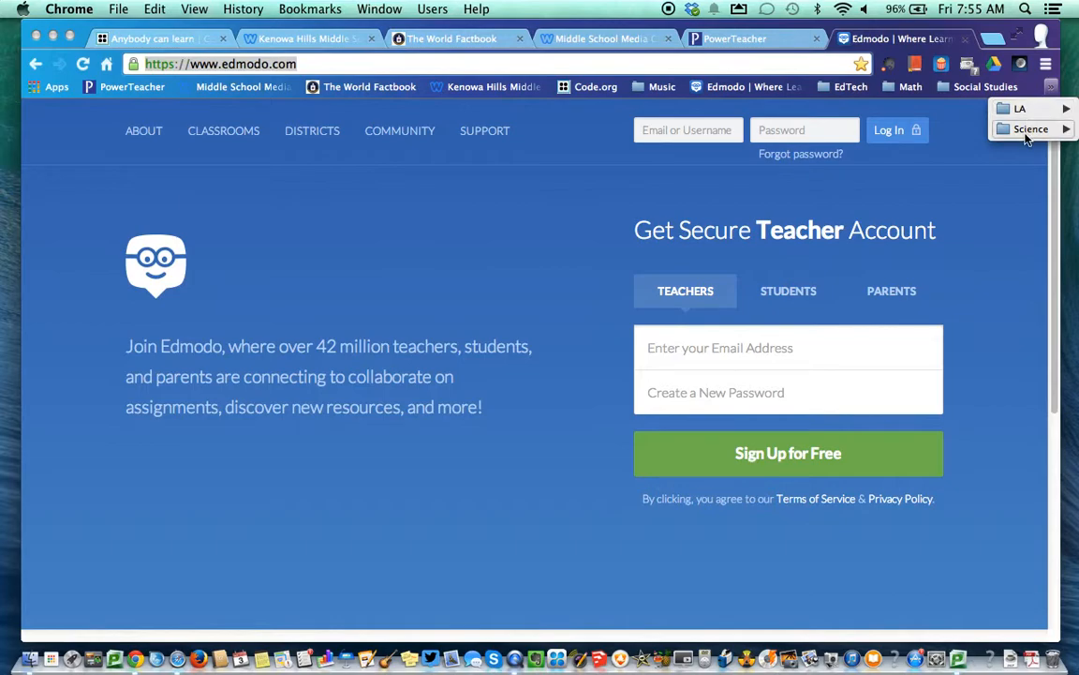
mouse_move(1026, 137)
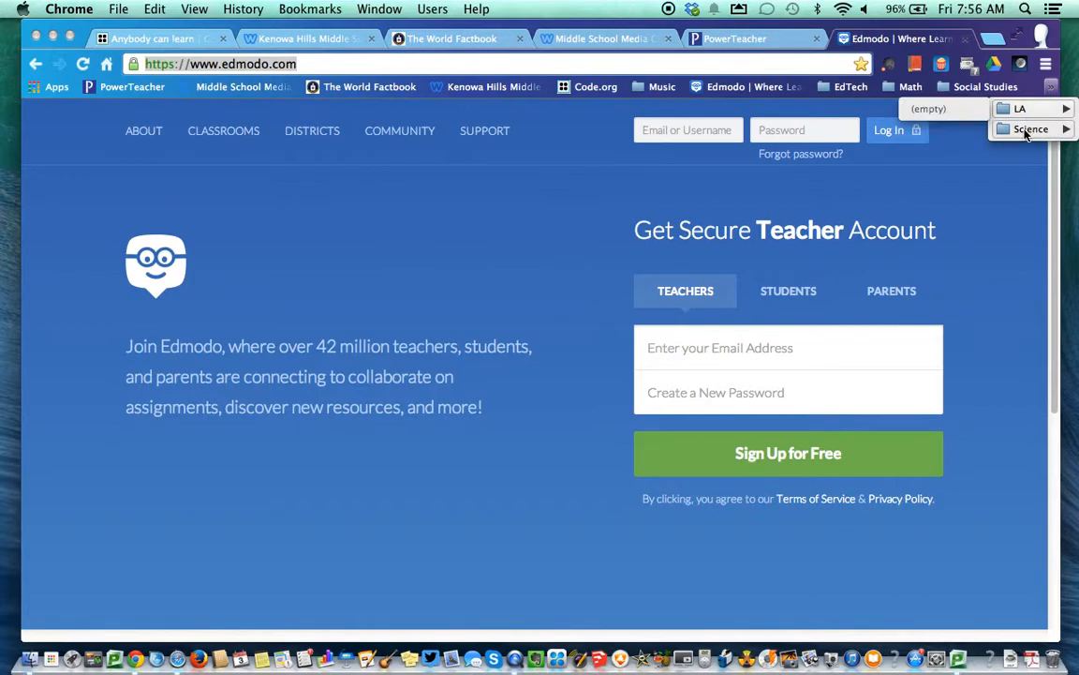
Move Music, EdTech and Math to the front of the bookmarks bar in that order
left_click(1012, 170)
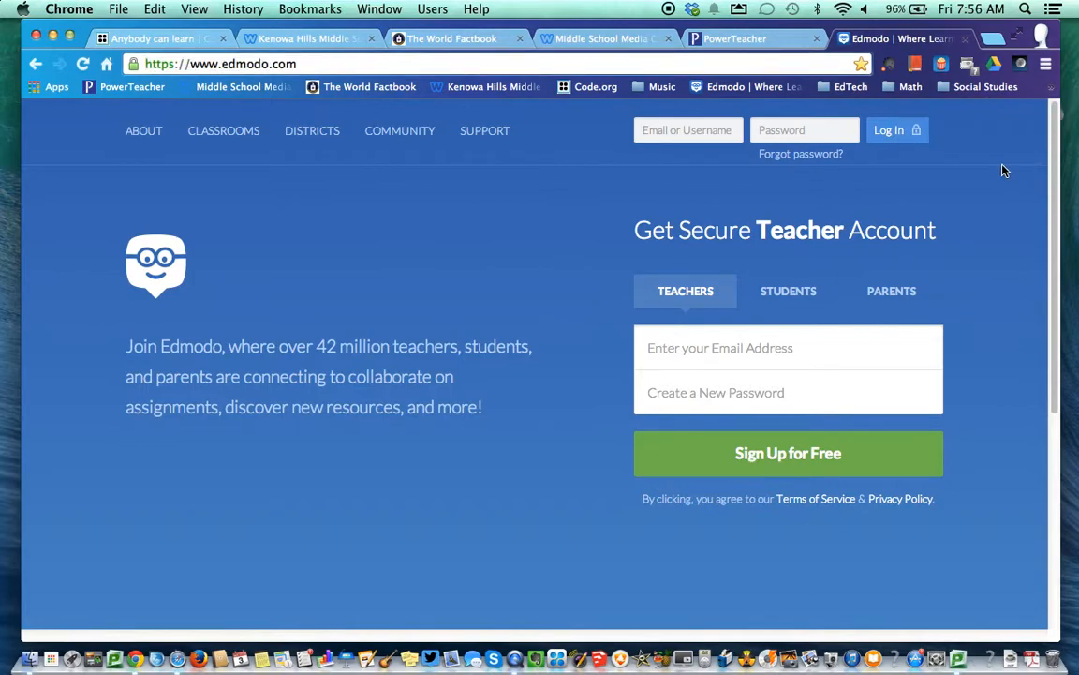
left_click_drag(646, 92, 105, 95)
left_click_drag(851, 88, 169, 90)
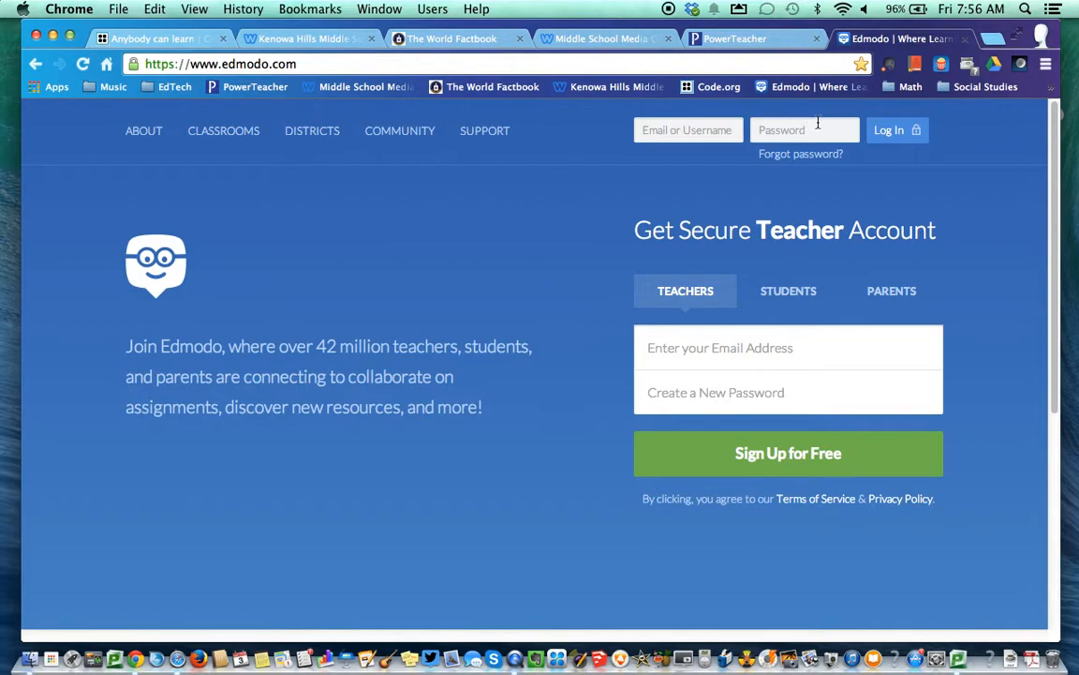
left_click_drag(904, 87, 215, 97)
right_click(214, 98)
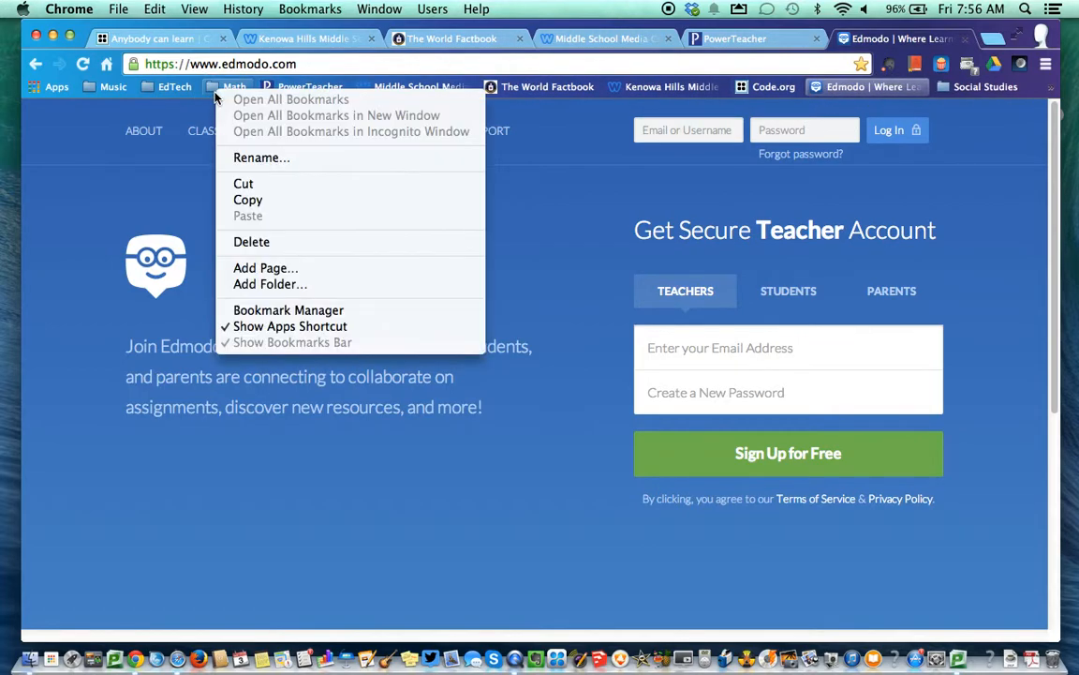
left_click(129, 146)
Place Social Studies, LA and Science right after Math on the bar
left_click_drag(979, 86, 255, 90)
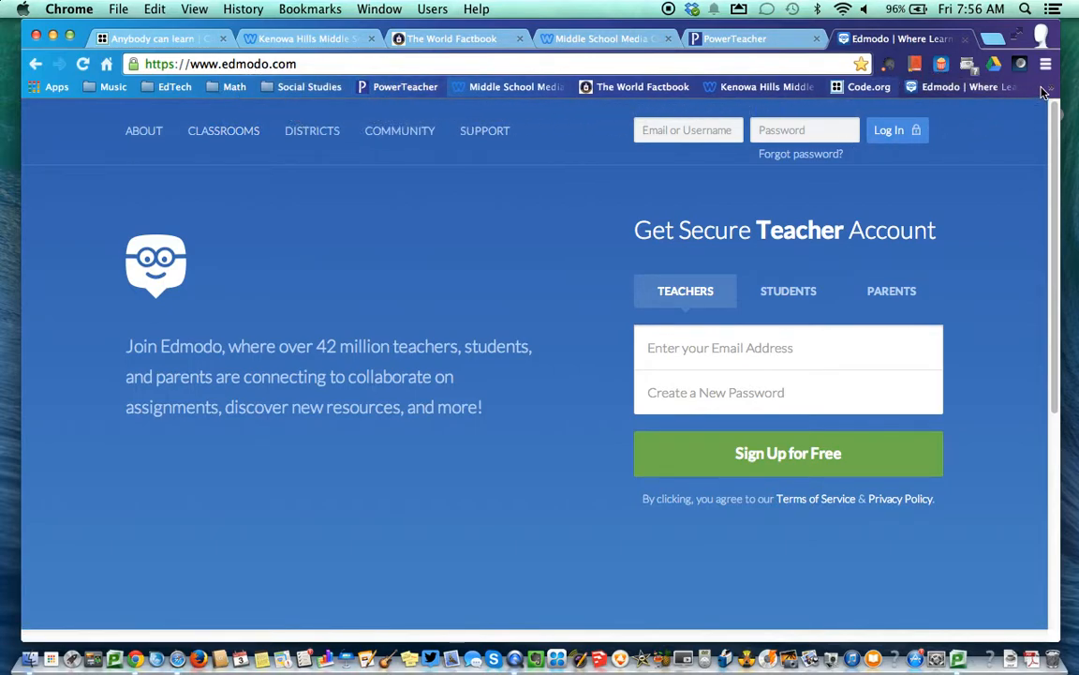
left_click(1044, 90)
left_click_drag(1020, 107, 373, 90)
left_click(1051, 86)
left_click_drag(830, 129, 417, 89)
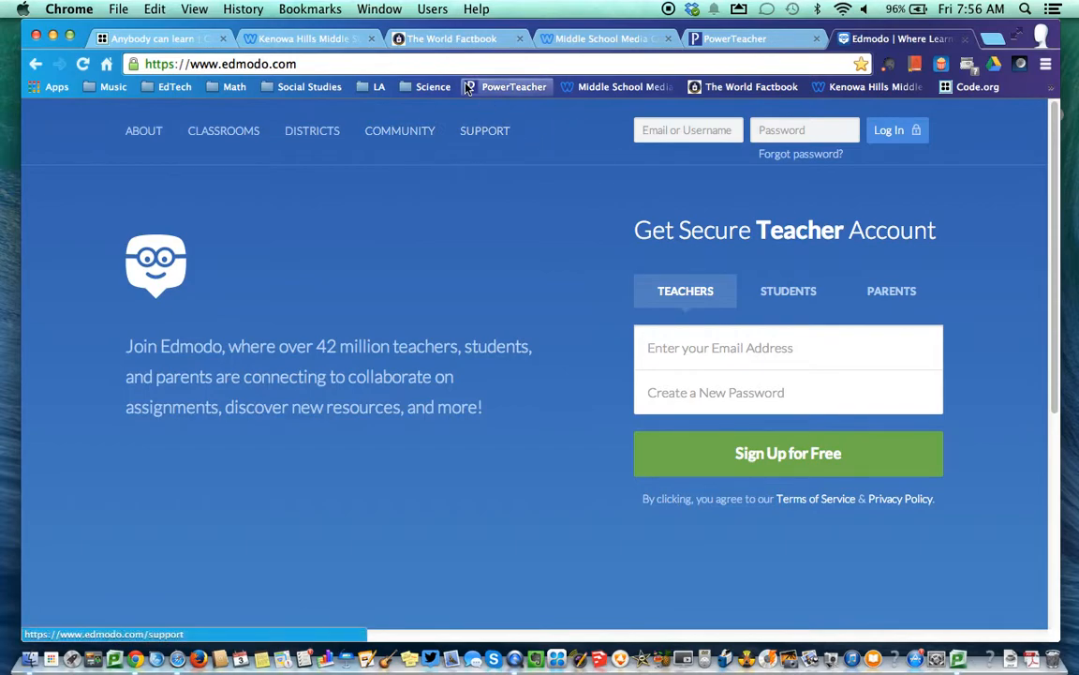
Move PowerTeacher into EdTech (verifying it), World Factbook into Social Studies, Code.org into EdTech
left_click_drag(475, 91, 165, 92)
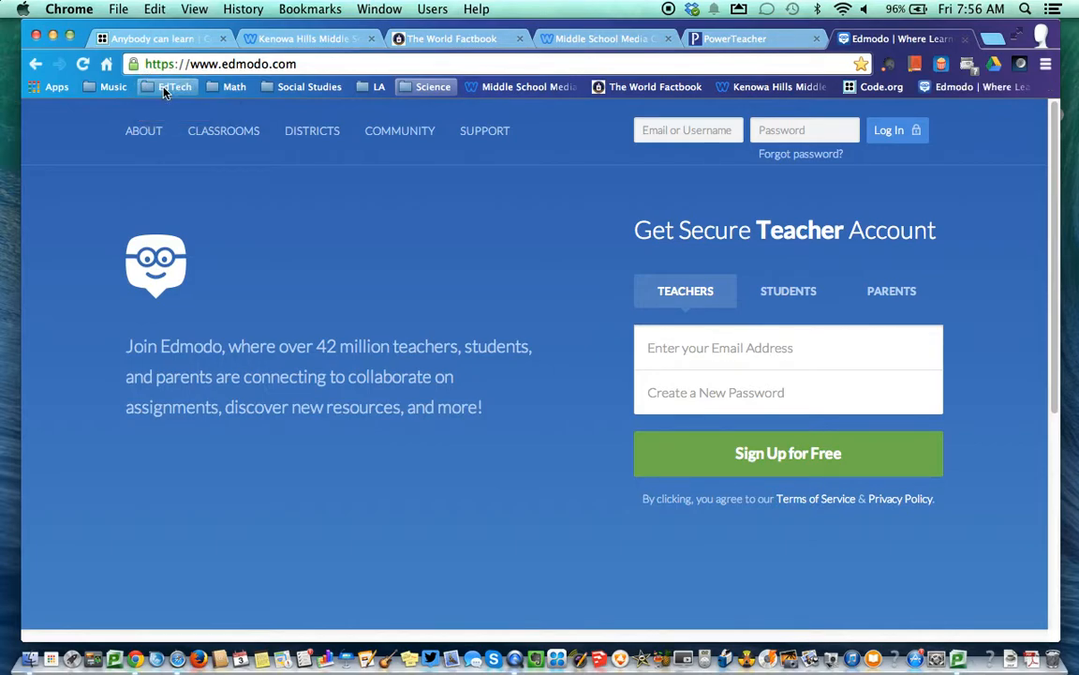
left_click(165, 88)
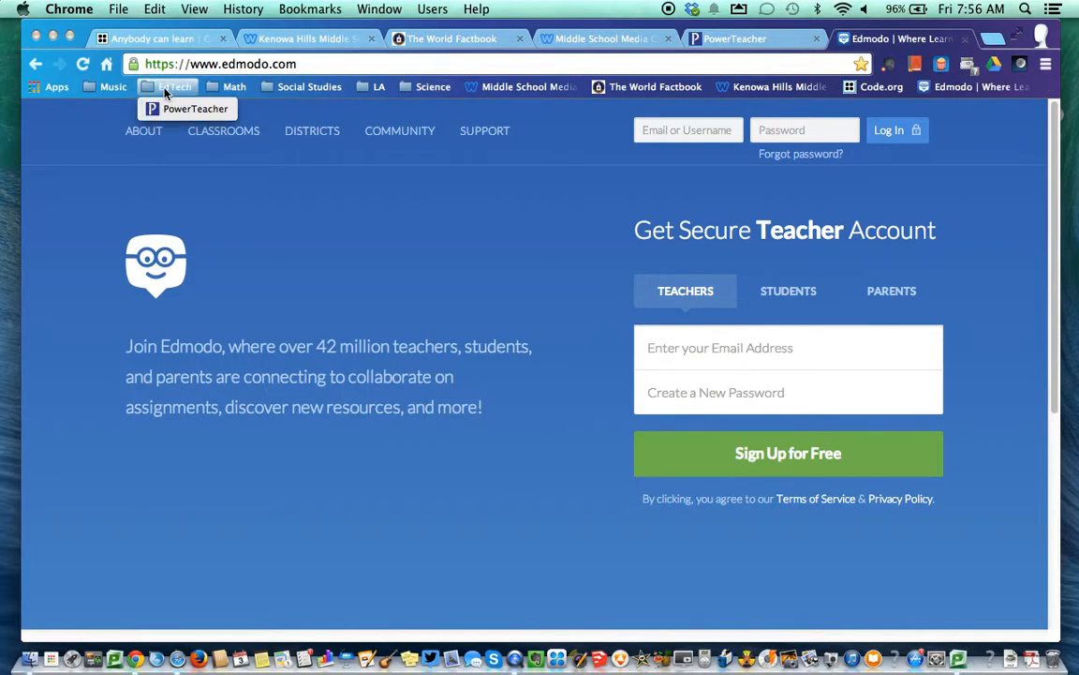
left_click(594, 201)
left_click(169, 86)
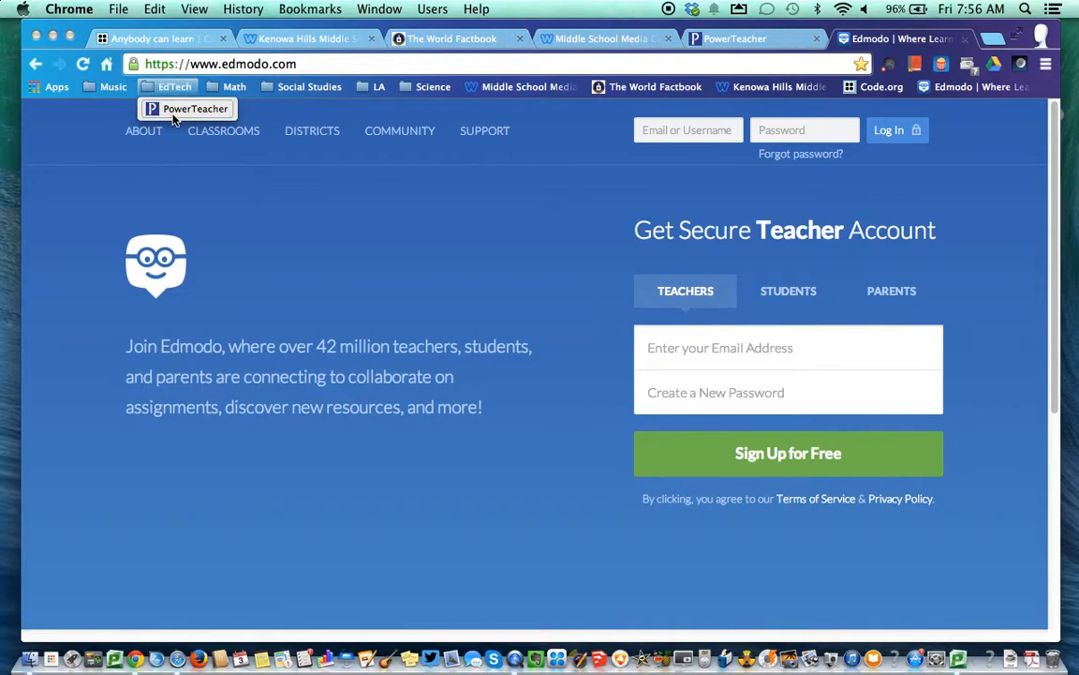
left_click(606, 175)
left_click_drag(604, 86, 294, 87)
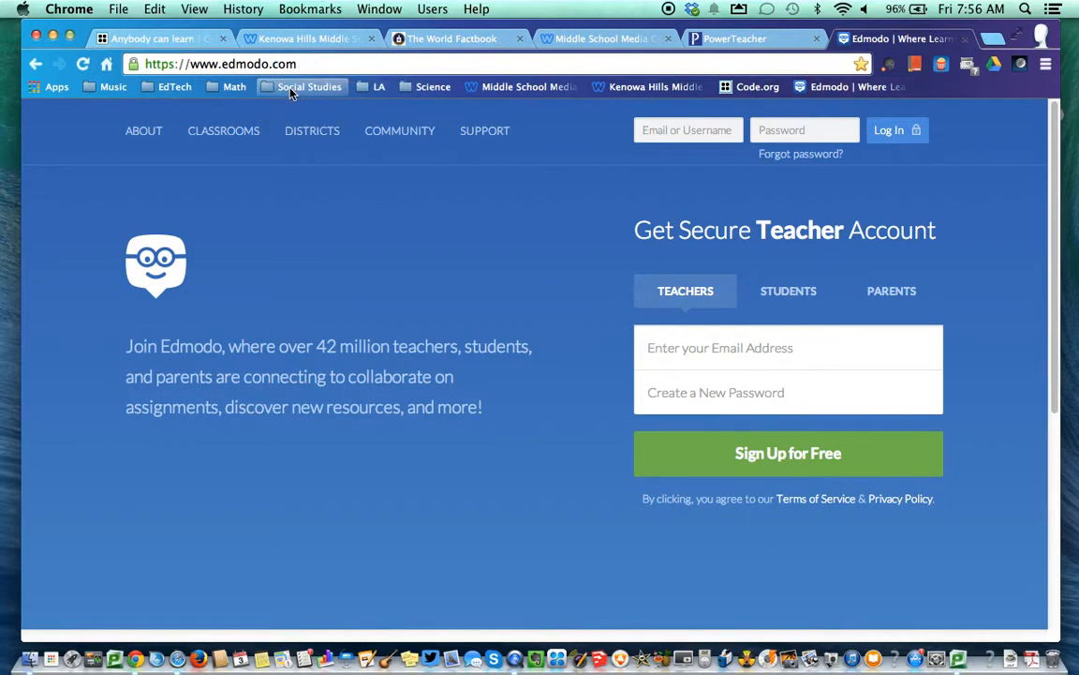
left_click_drag(729, 89, 150, 86)
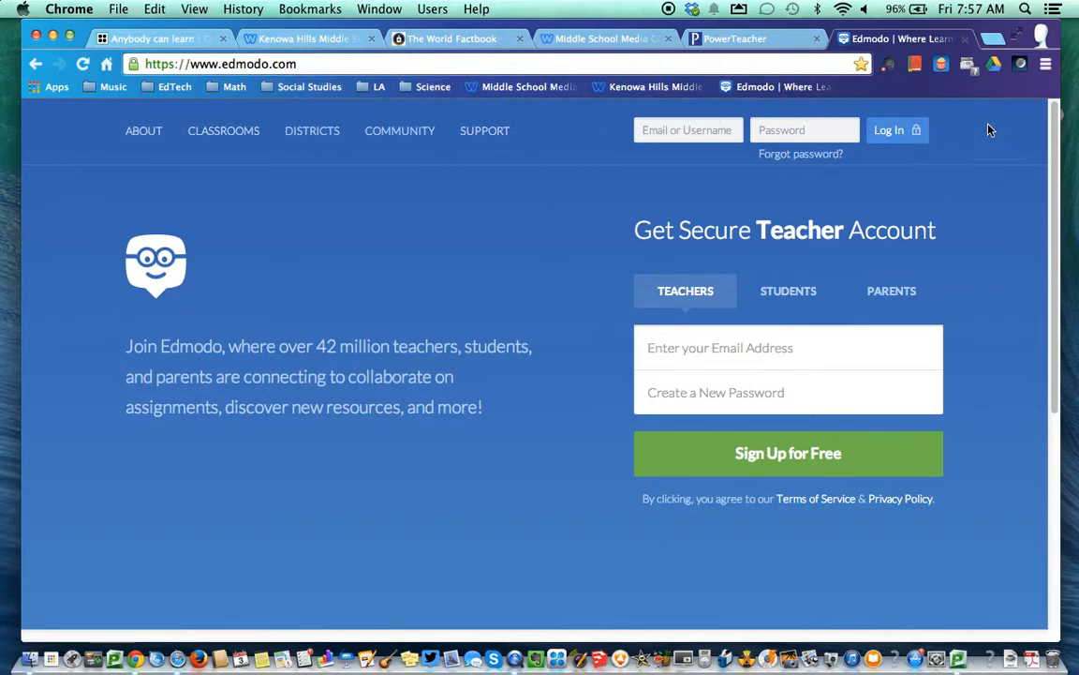
Open Bookmarks > Bookmark Manager from the menu bar
left_click(1047, 65)
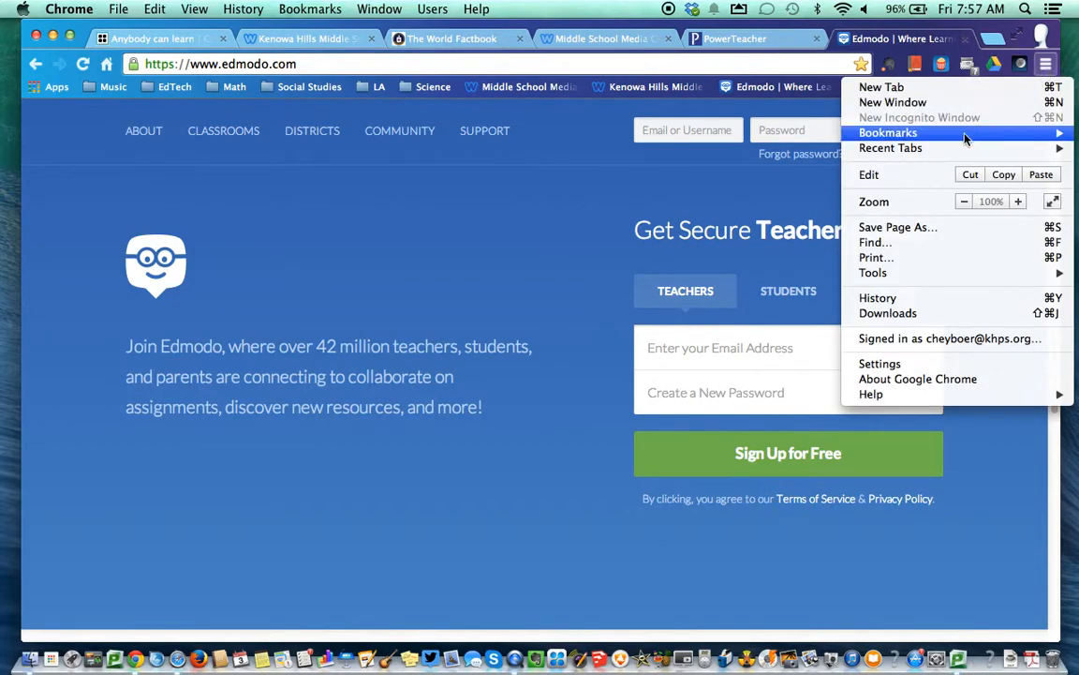
mouse_move(965, 132)
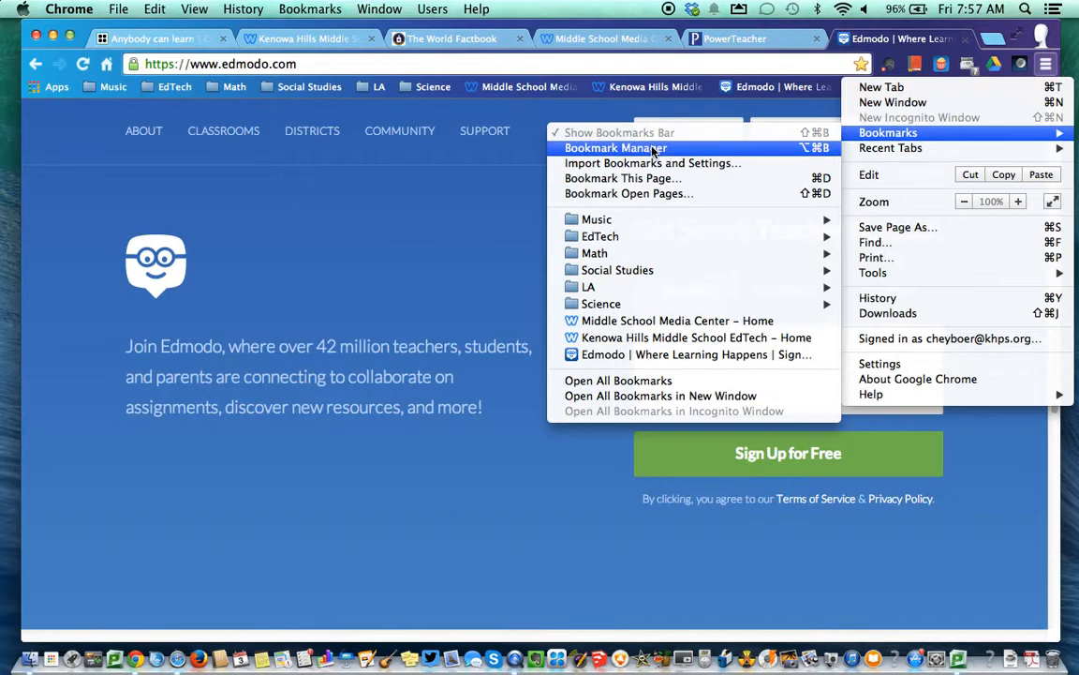
left_click(314, 10)
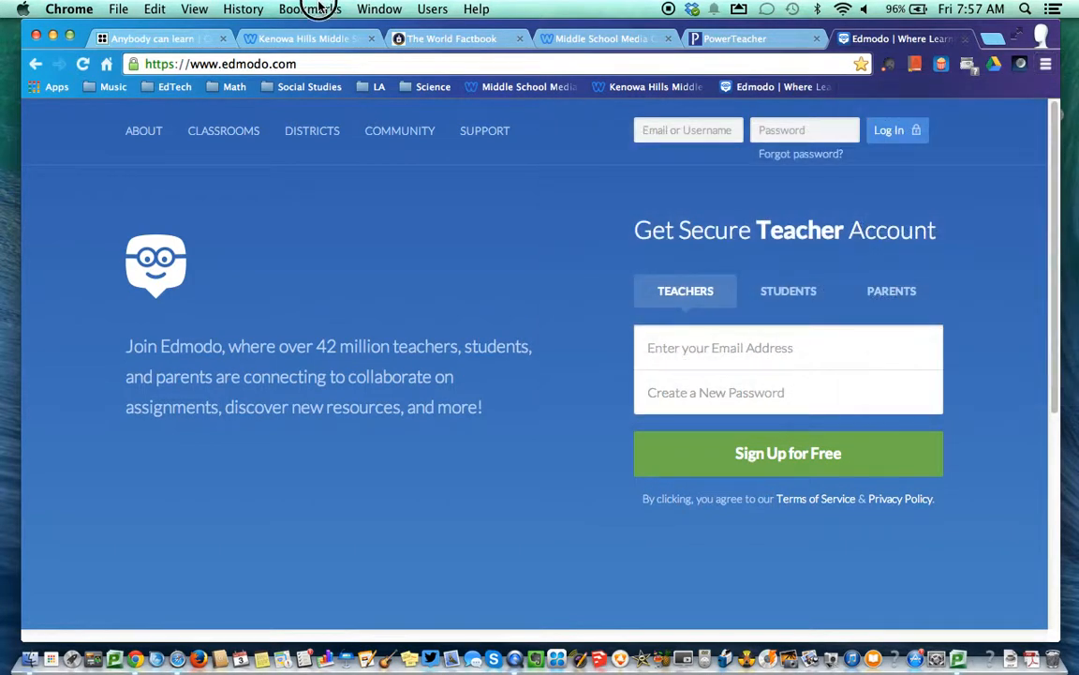
left_click(319, 8)
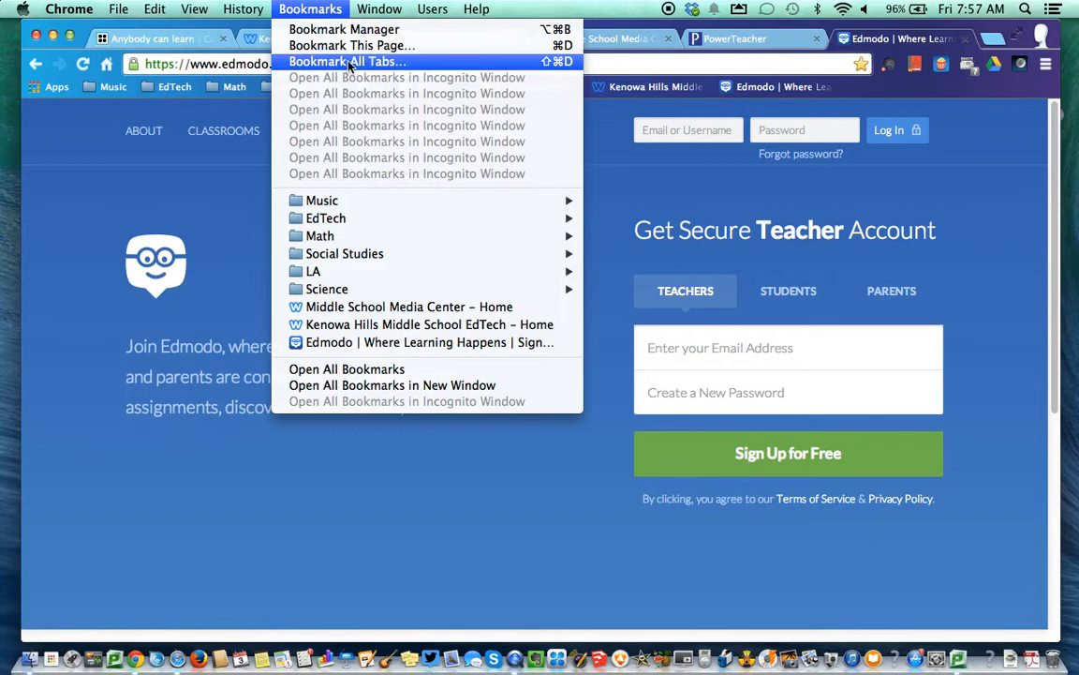
left_click(339, 30)
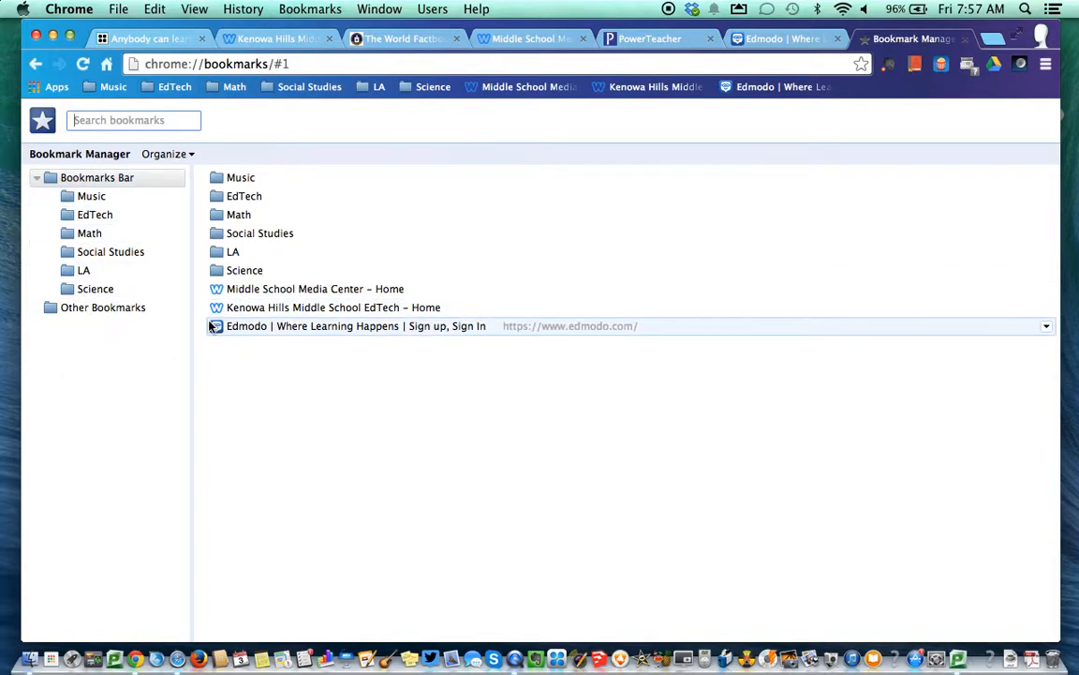
In Bookmark Manager, file Media Center under LA and Kenowa Hills EdTech under EdTech, then close it
left_click(70, 180)
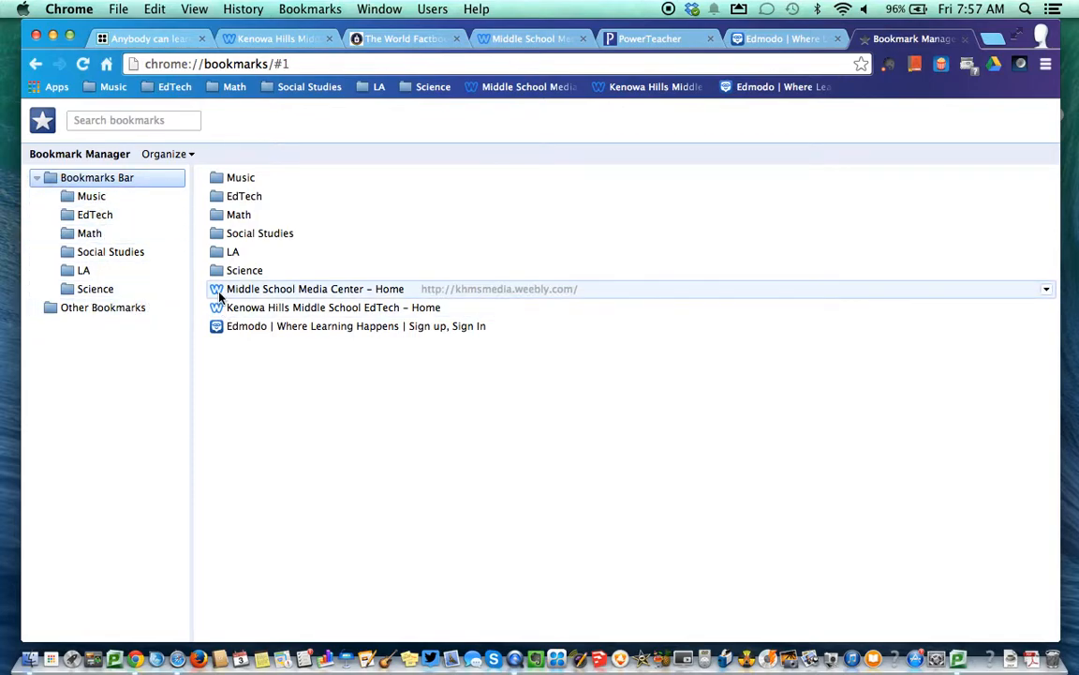
left_click_drag(220, 295, 222, 252)
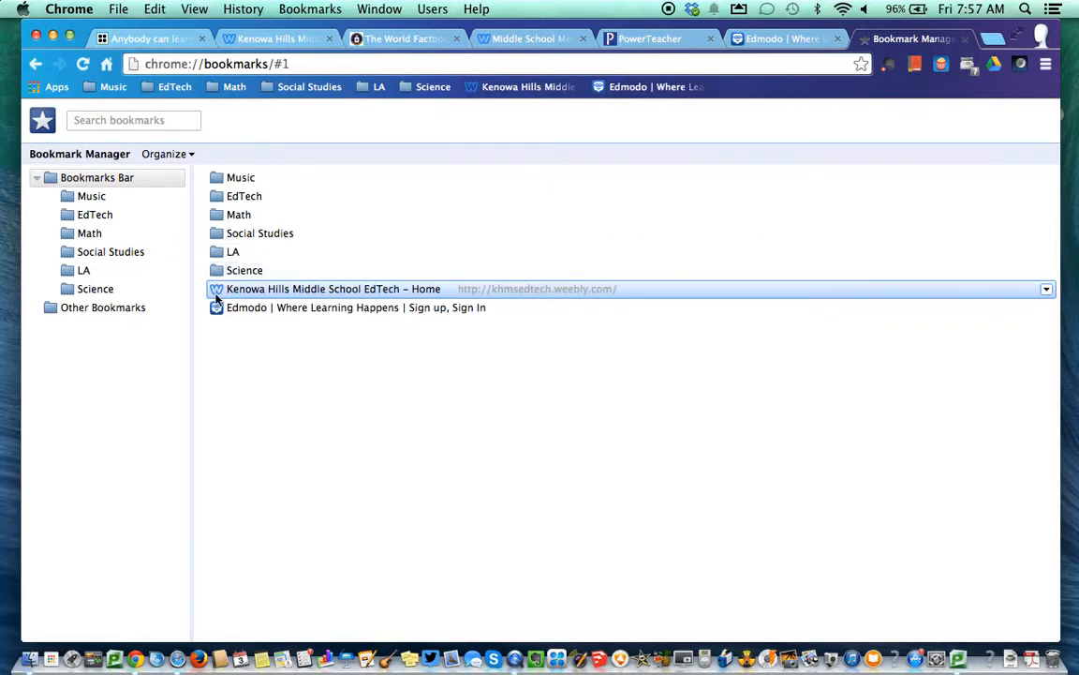
double_click(217, 254)
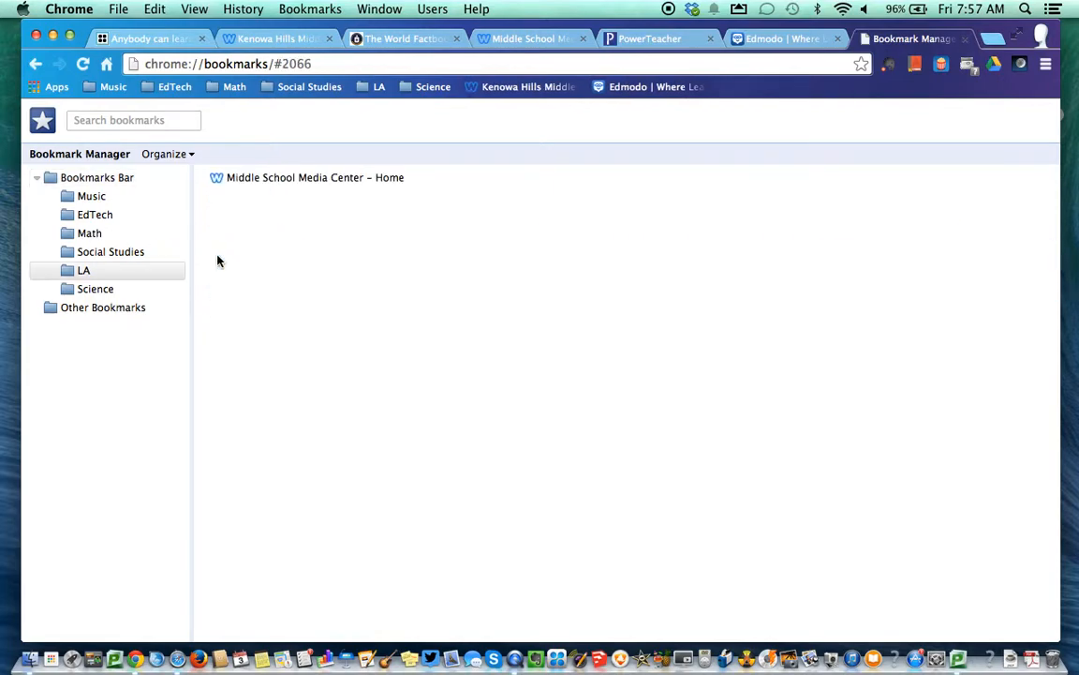
left_click(34, 63)
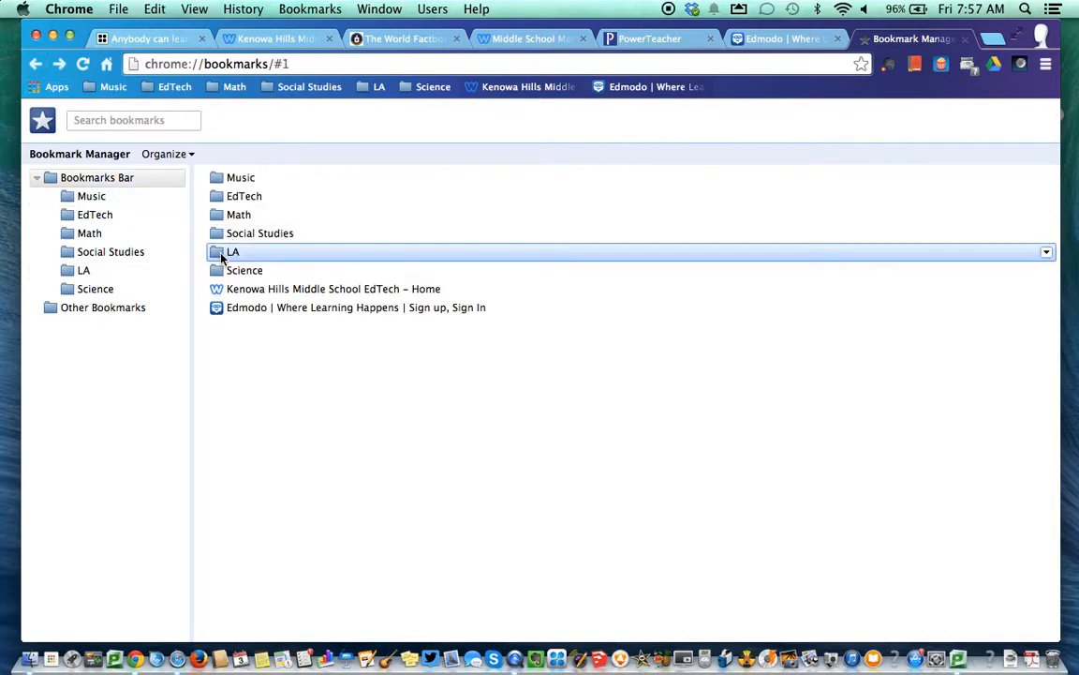
left_click(1046, 253)
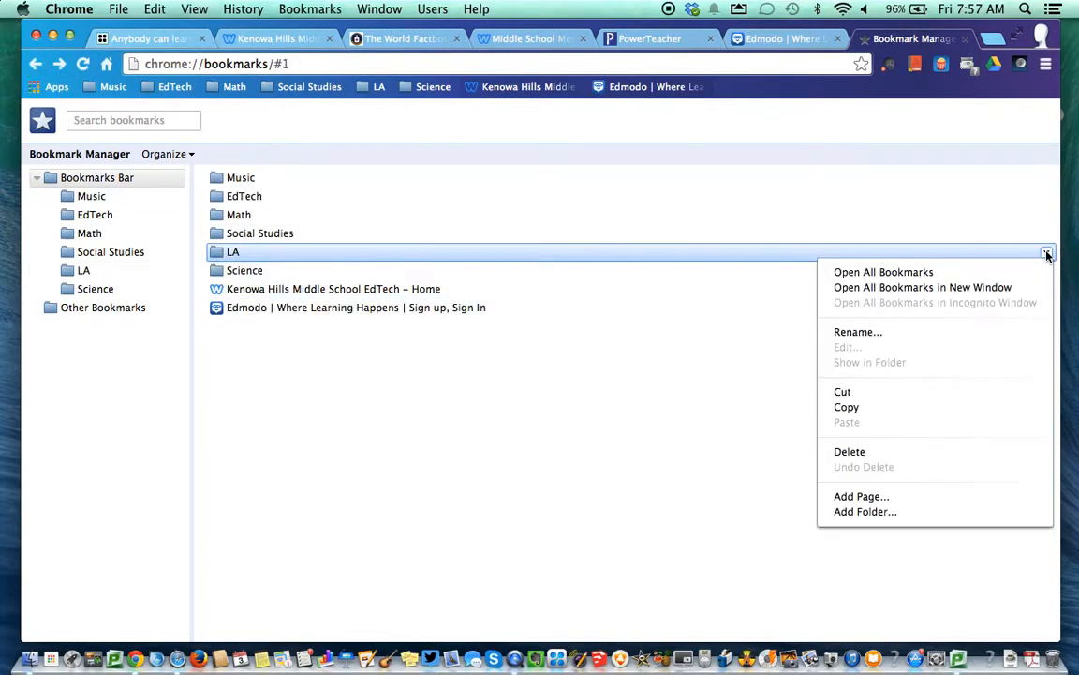
left_click(1047, 255)
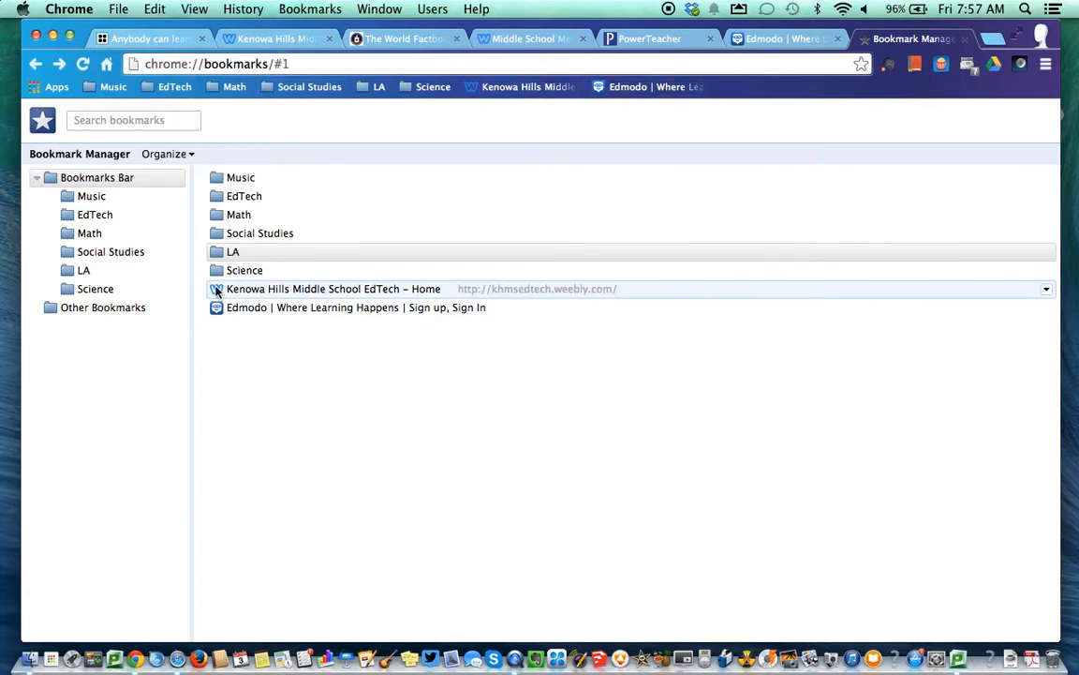
left_click_drag(219, 292, 223, 202)
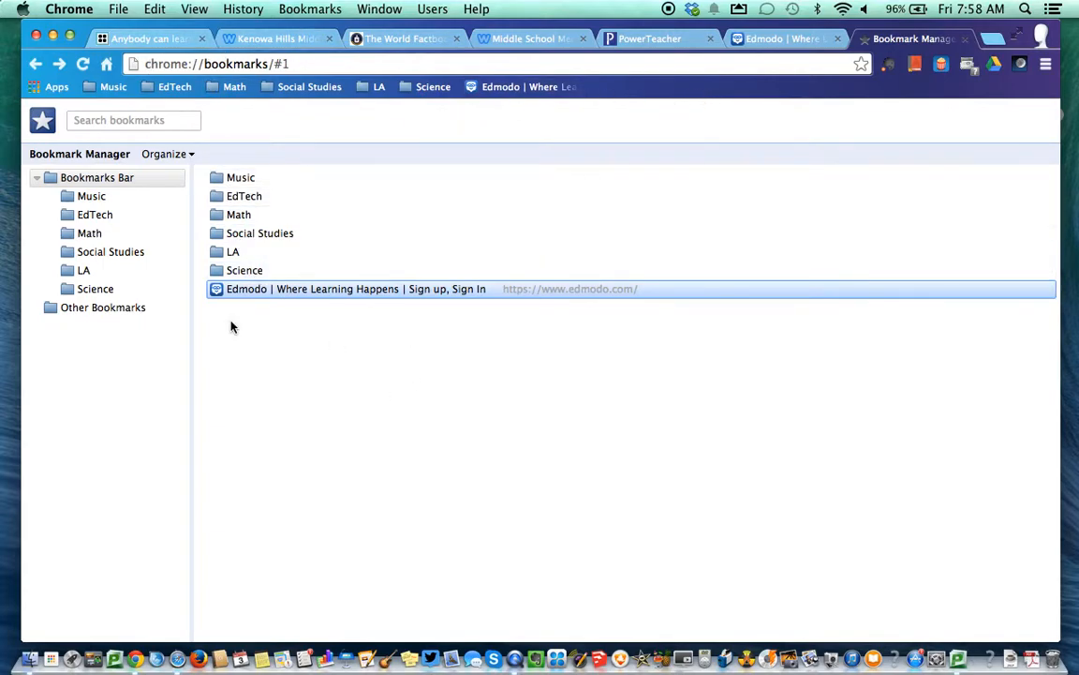
left_click(966, 39)
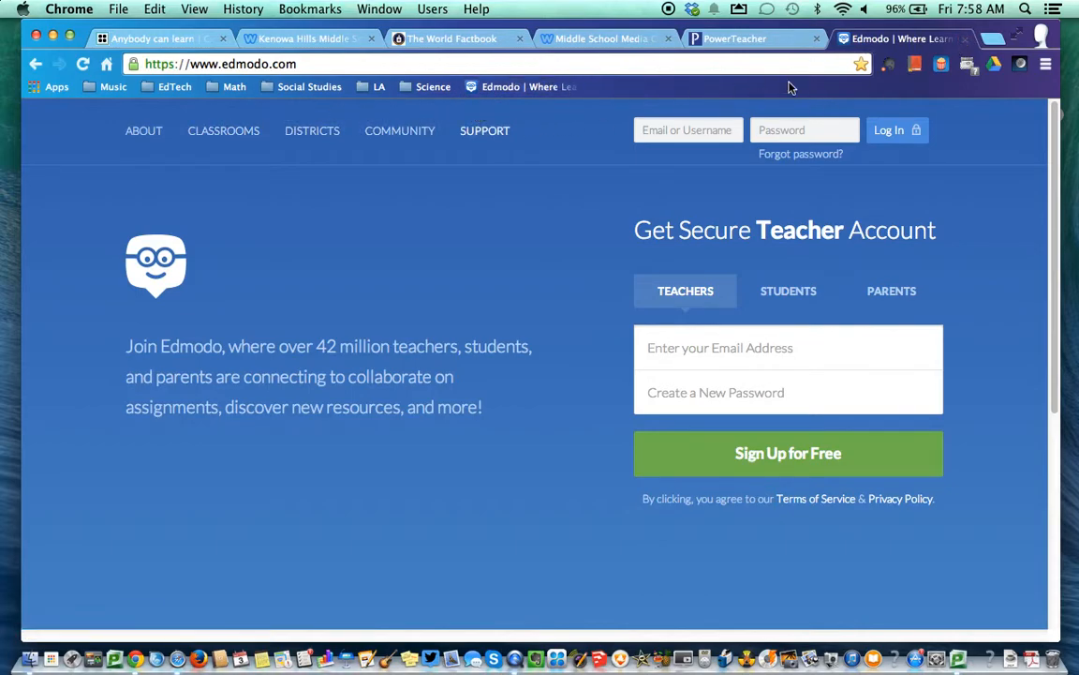
Move the Edmodo bookmark into the EdTech folder and confirm it's there
left_click(330, 8)
left_click(329, 7)
left_click_drag(477, 94, 167, 91)
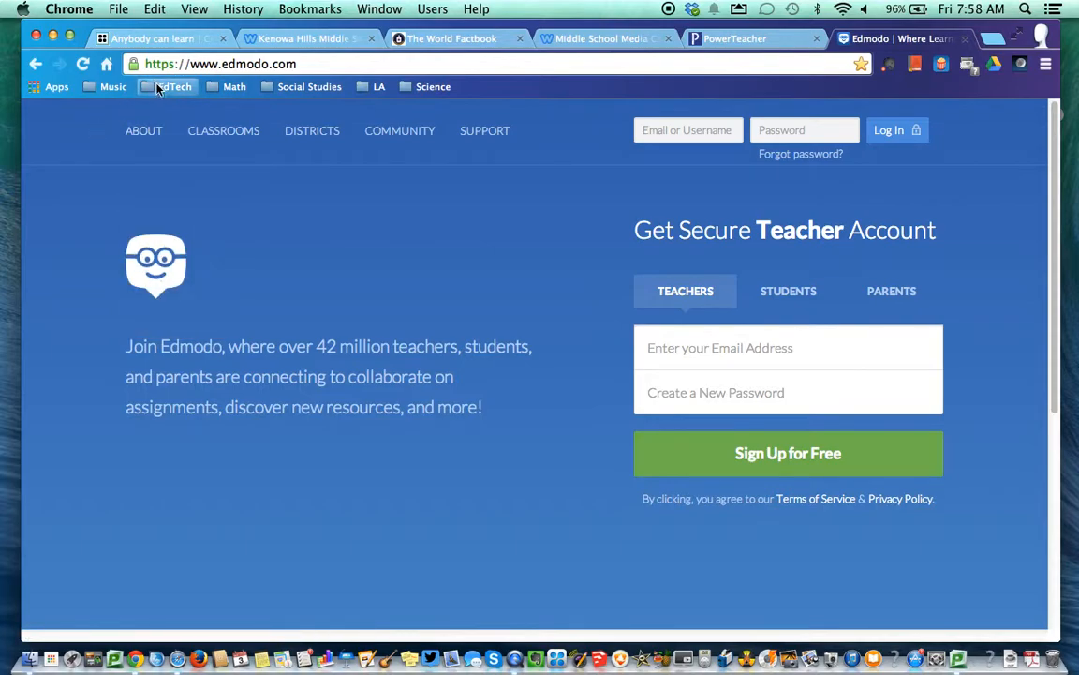
left_click(165, 89)
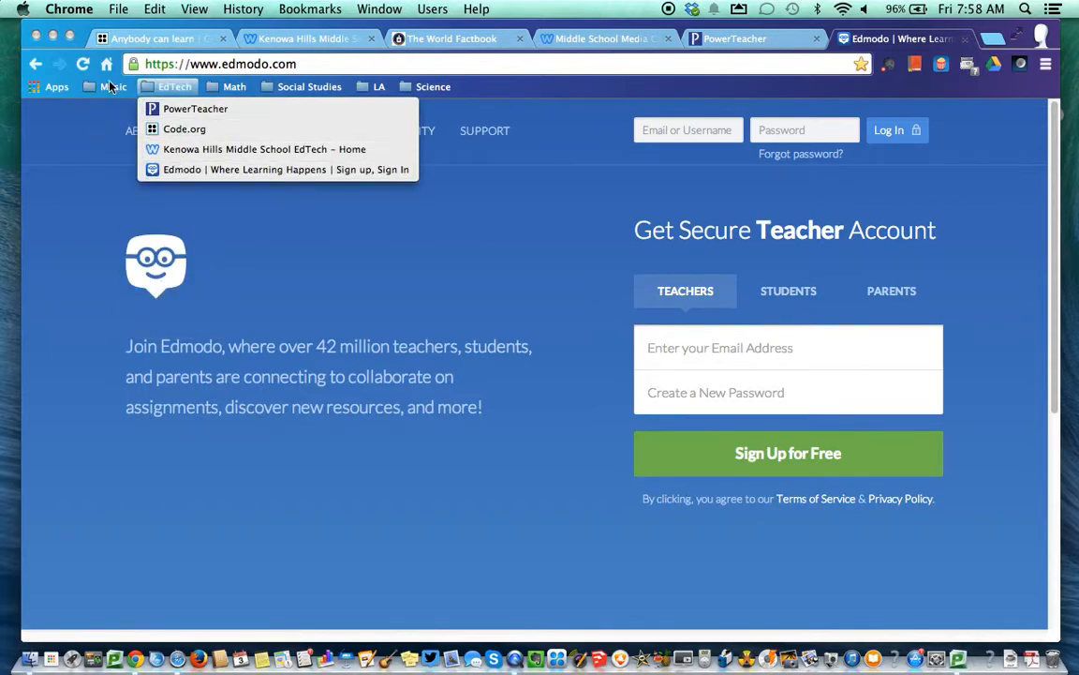
mouse_move(276, 89)
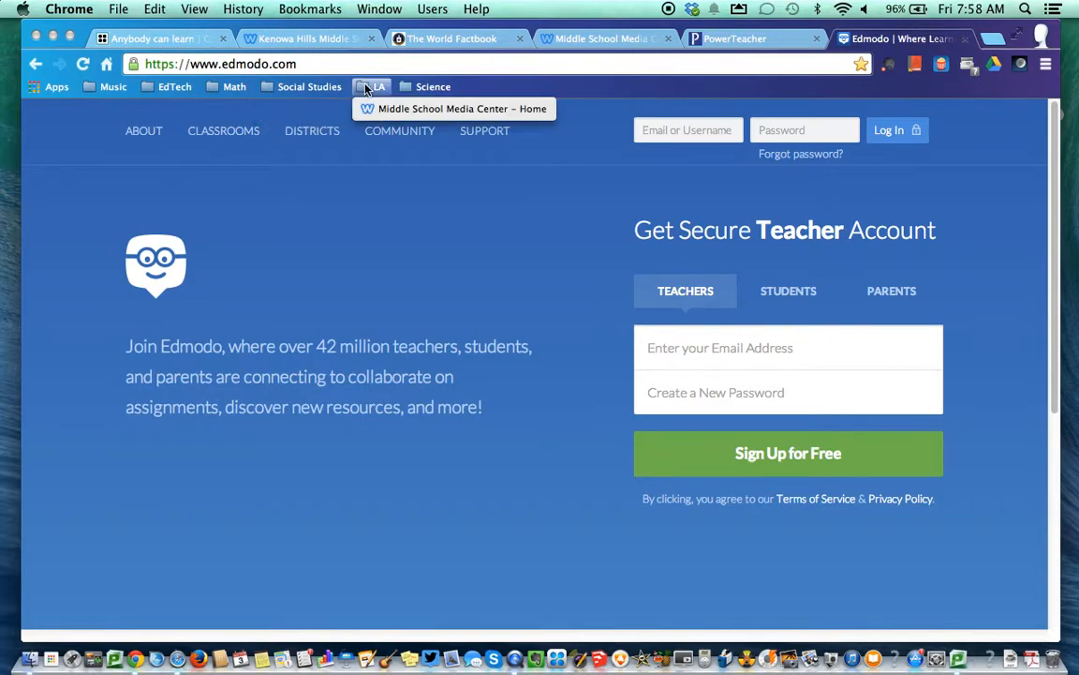
mouse_move(365, 89)
mouse_move(174, 86)
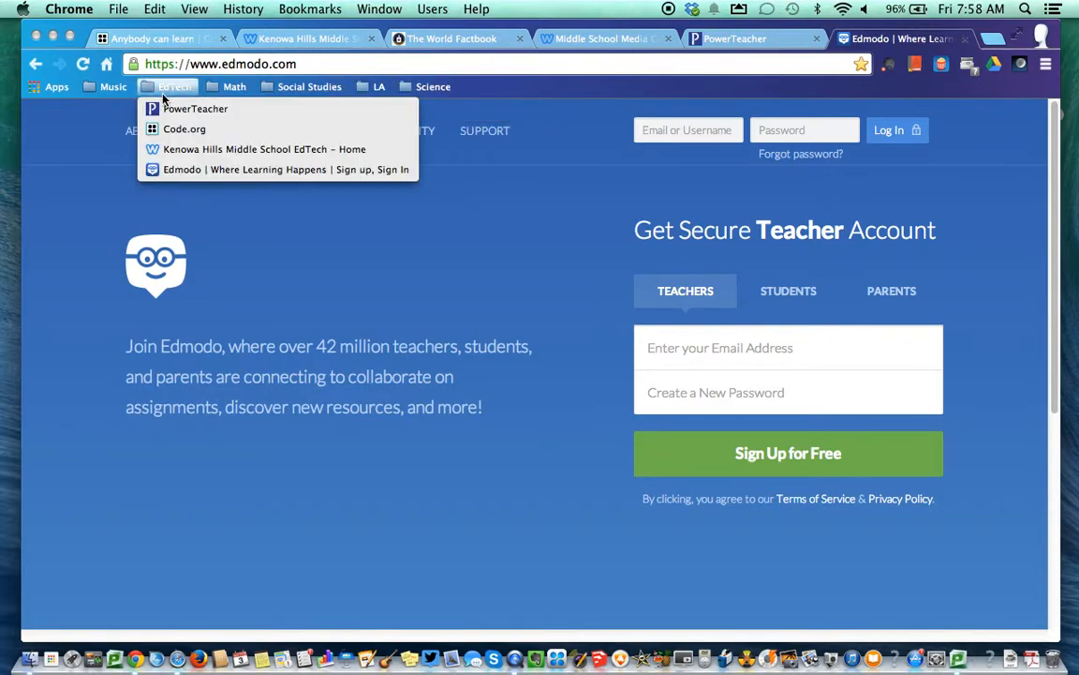
left_click(82, 162)
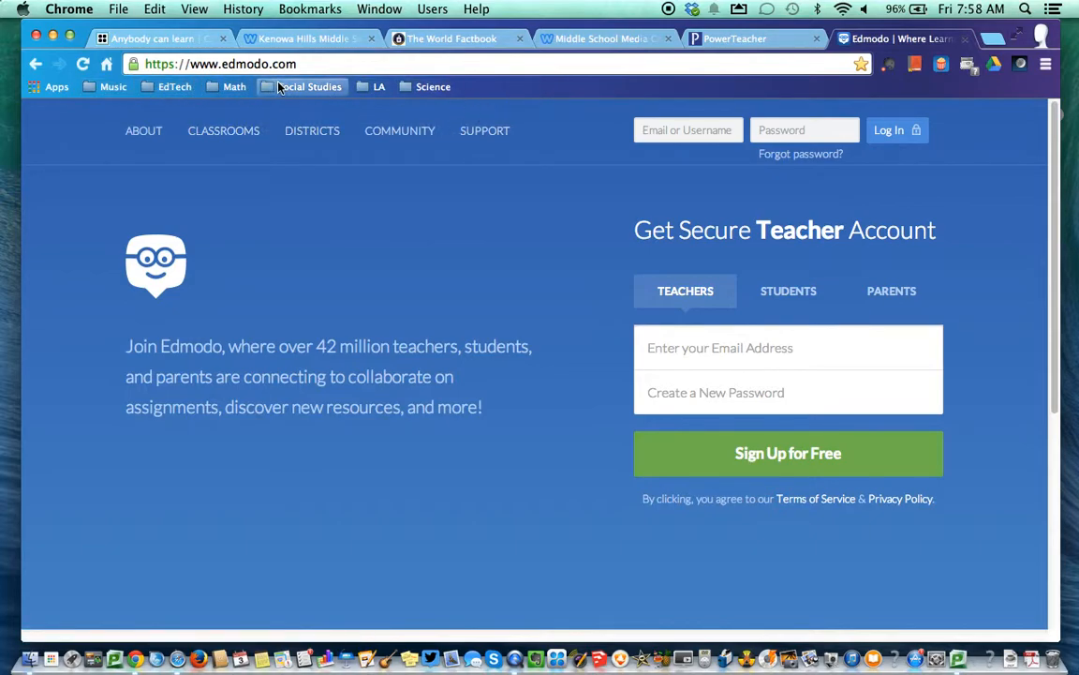
Move Code.org out of EdTech onto the bar after Science, then open a new tab
left_click(161, 88)
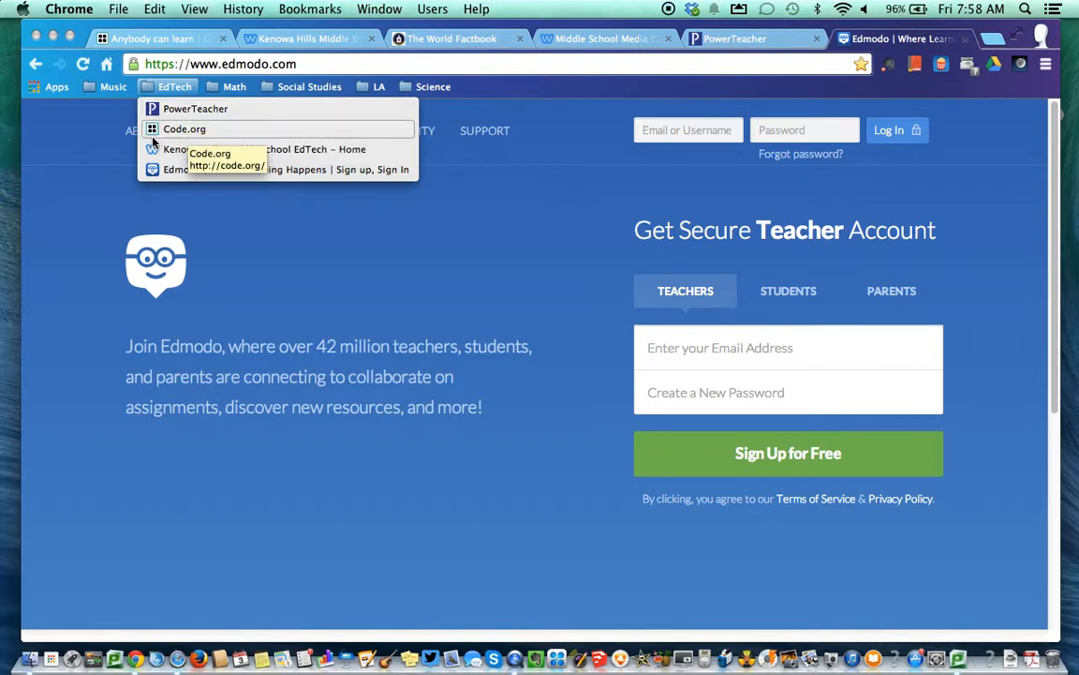
left_click_drag(159, 137, 540, 101)
left_click(150, 86)
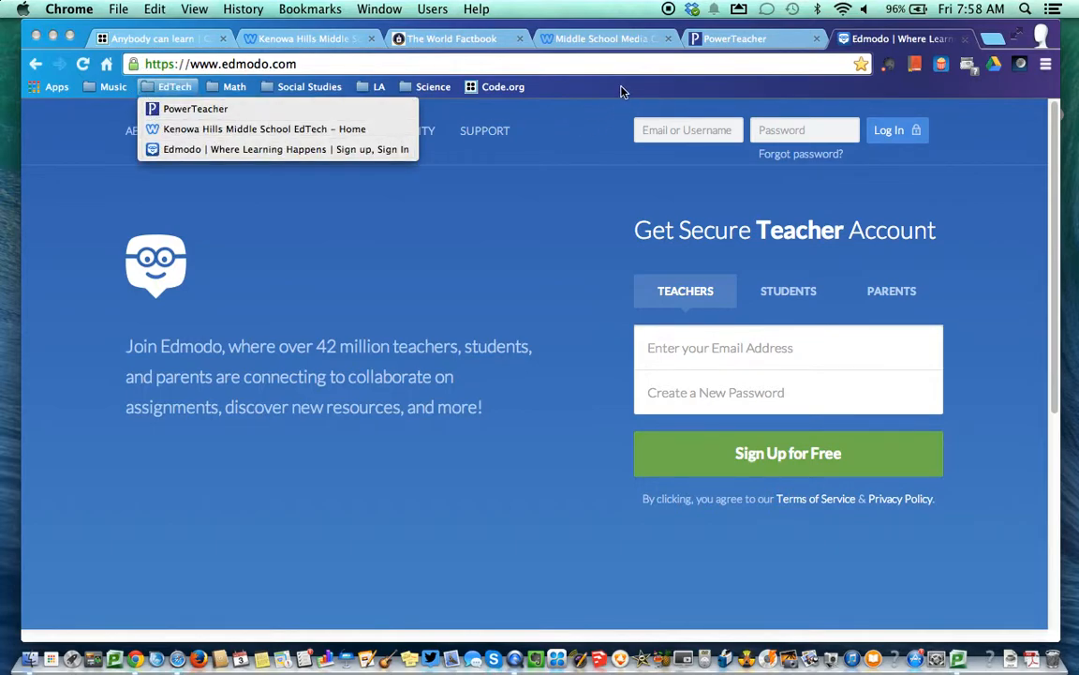
left_click(560, 79)
left_click(1000, 43)
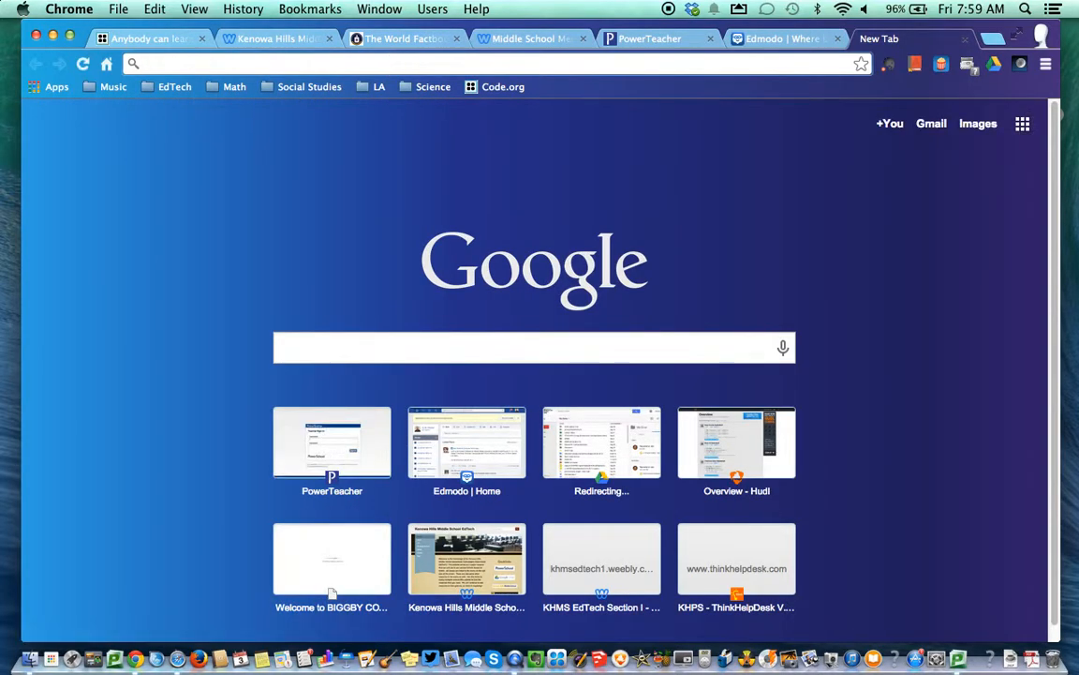
Open Google Drive from the Kenowa Hills Middle School EdTech site's quicklinks
type("classroom.")
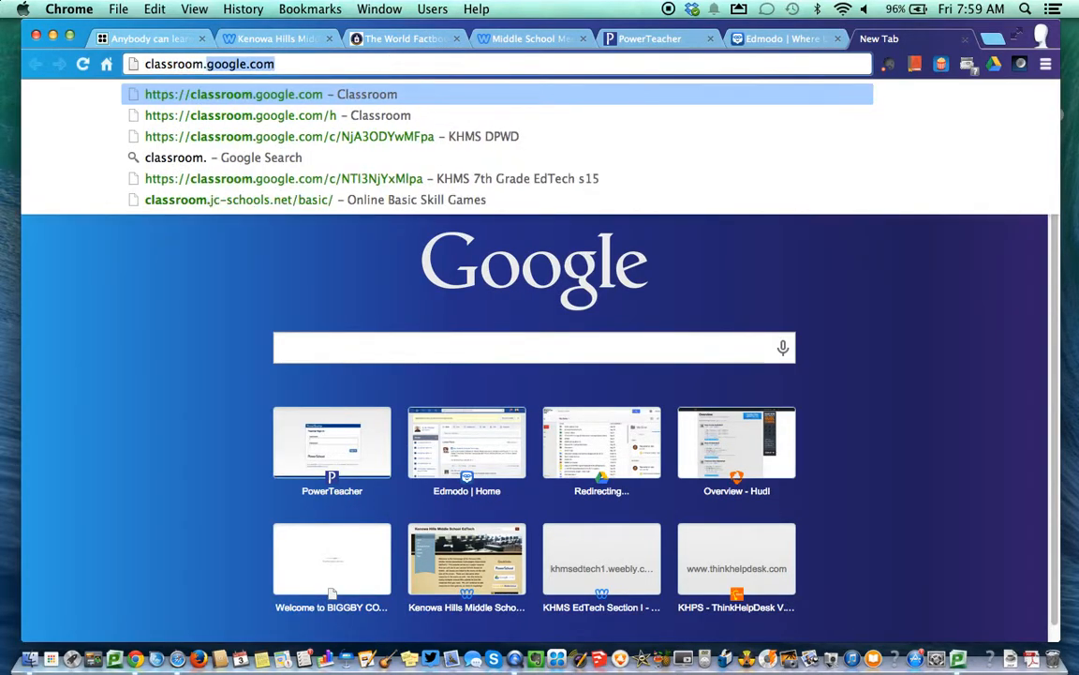
type("googl.e")
key("BackSpace")
key("BackSpace")
key("BackSpace")
key("BackSpace")
key("BackSpace")
key("BackSpace")
key("BackSpace")
key("BackSpace")
key("BackSpace")
key("BackSpace")
key("BackSpace")
key("BackSpace")
key("BackSpace")
key("BackSpace")
key("BackSpace")
key("BackSpace")
key("BackSpace")
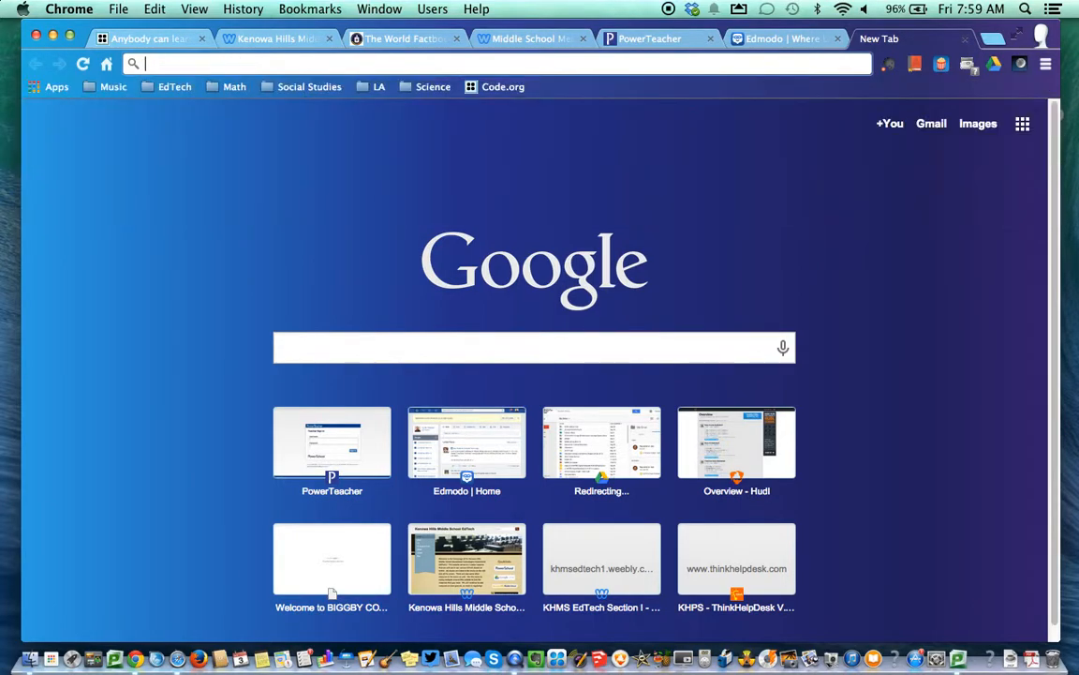
left_click(249, 38)
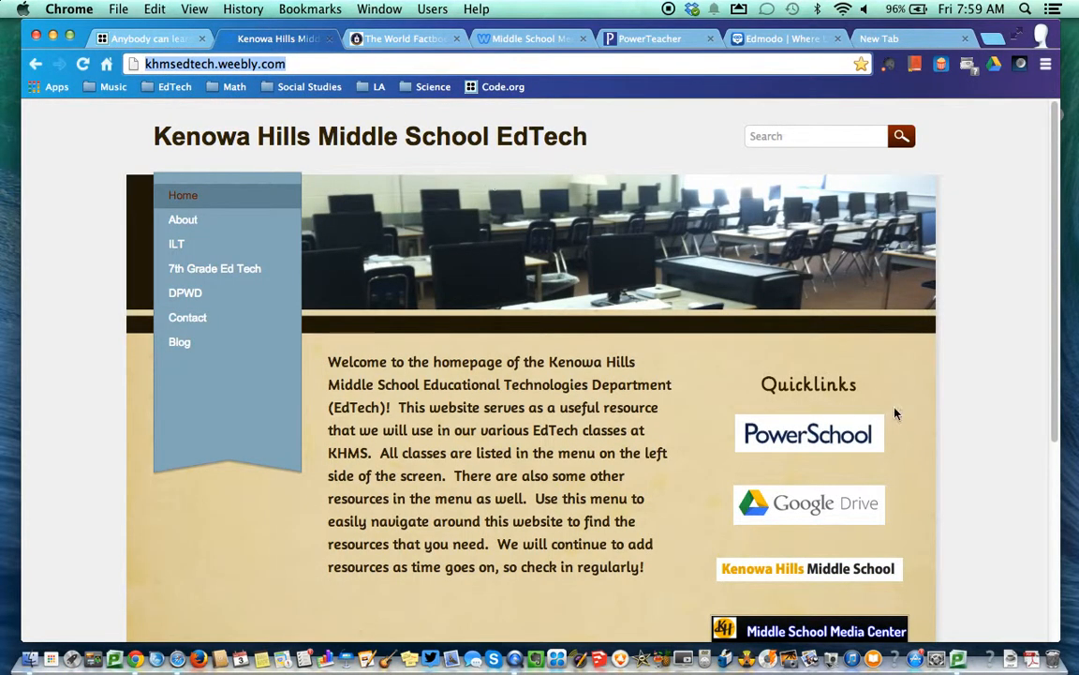
scroll(817, 506, "down", 2)
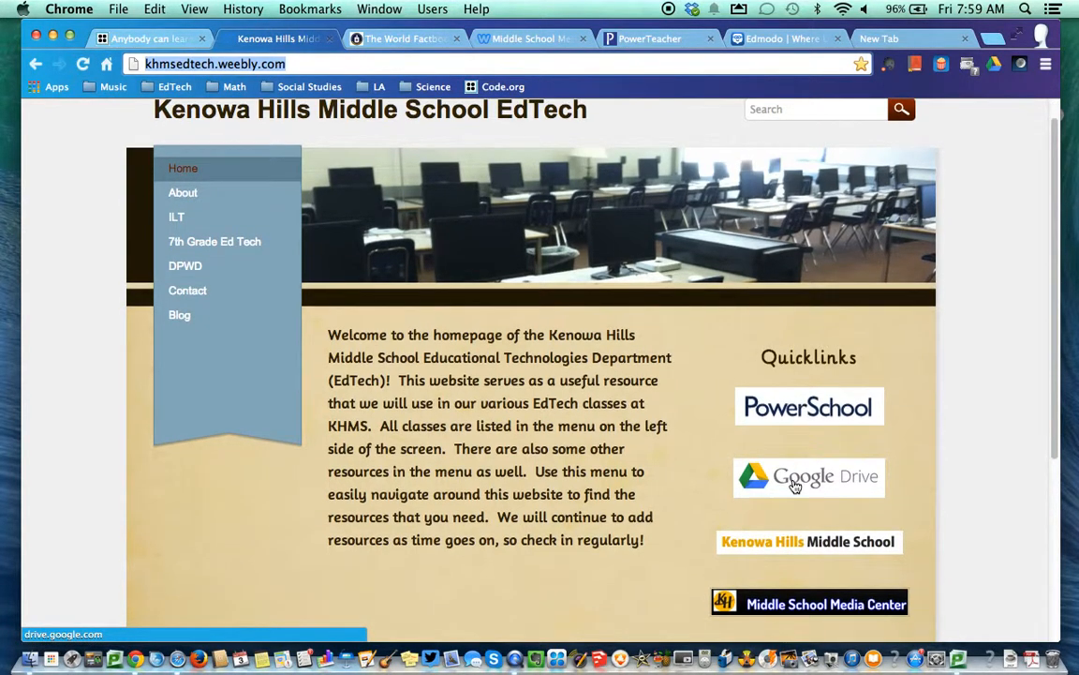
left_click(795, 478)
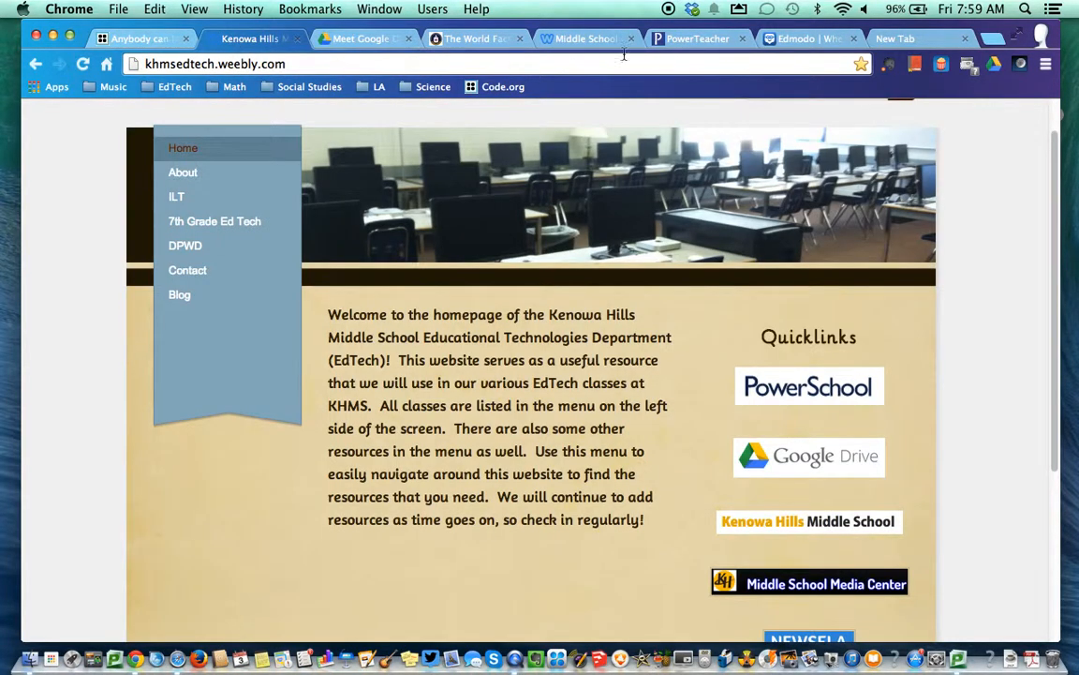
scroll(816, 349, "down", 3)
scroll(816, 349, "up", 3)
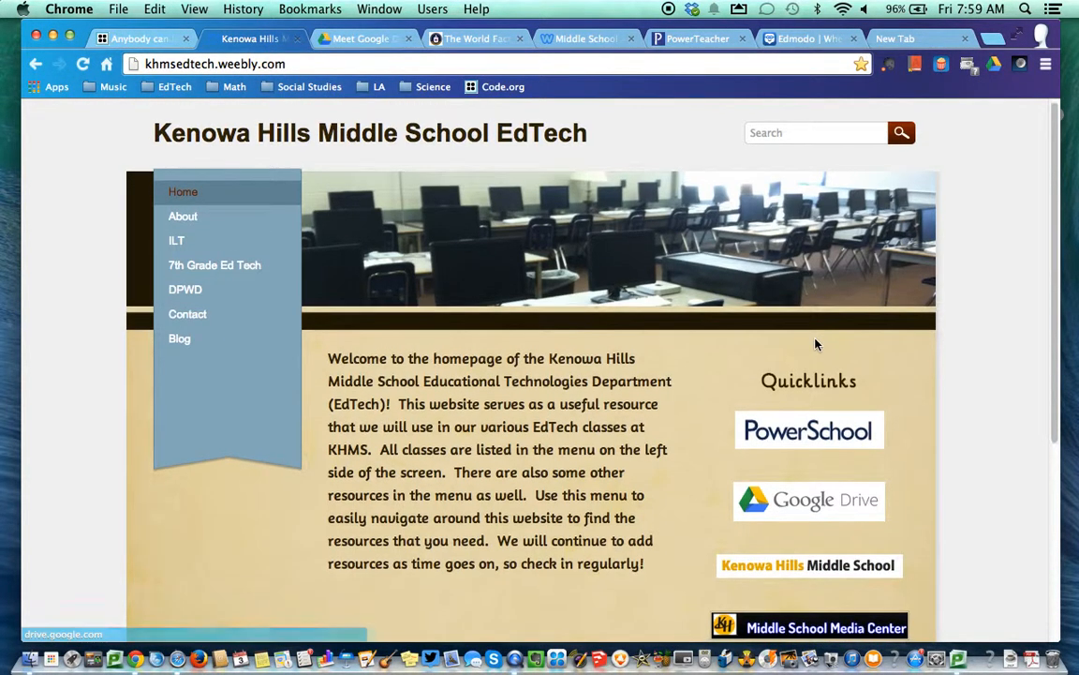
Back on the new tab, load 'classroom' in the address bar to reach the Google sign-in page
left_click(914, 39)
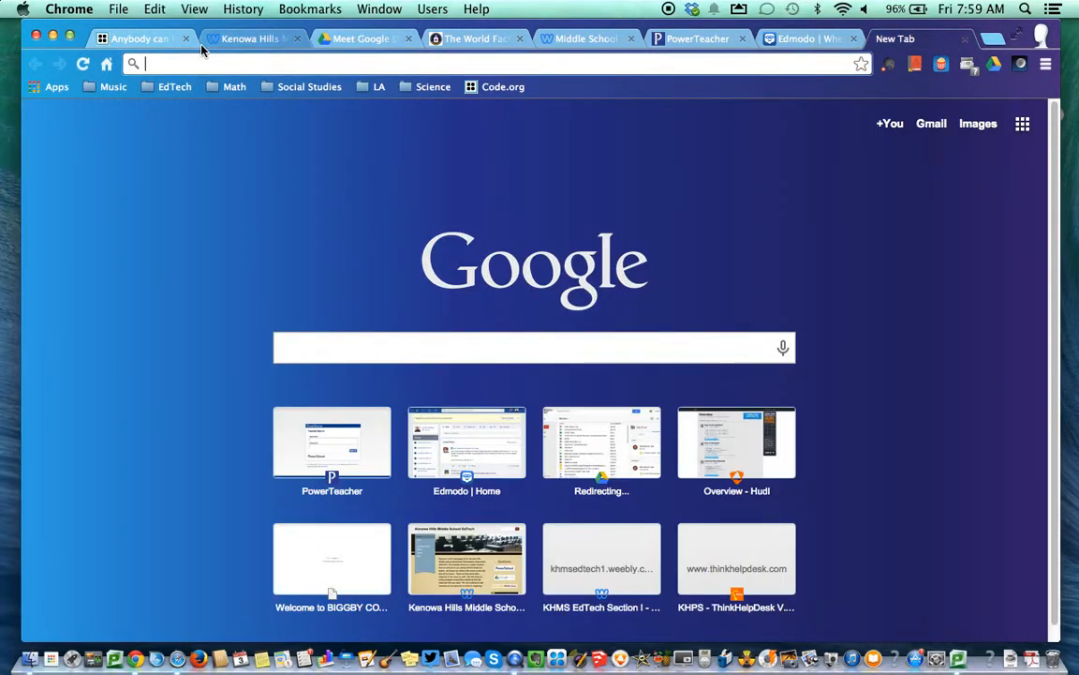
type("classoo")
key("BackSpace")
key("BackSpace")
key("BackSpace")
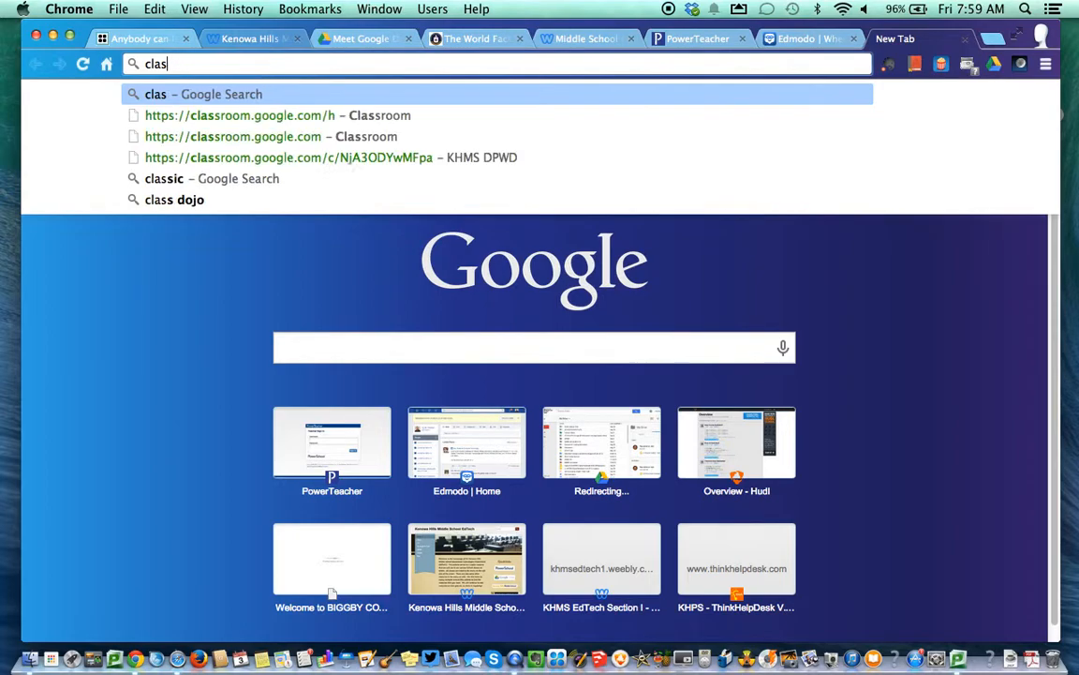
type("so")
key("BackSpace")
type("room.google.com")
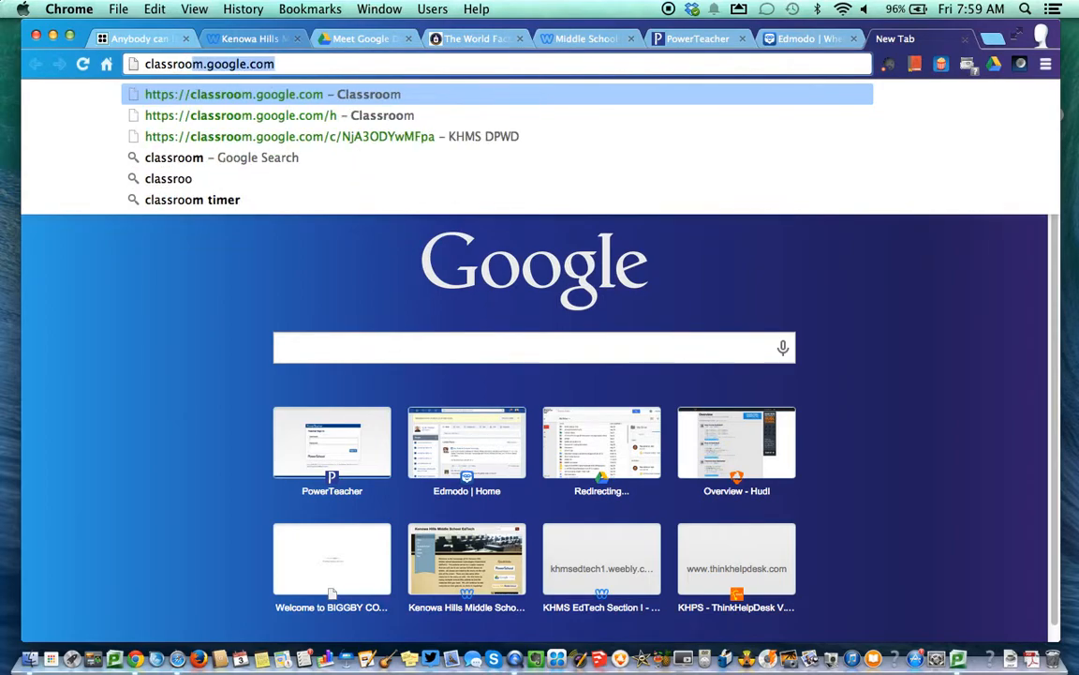
key("Return")
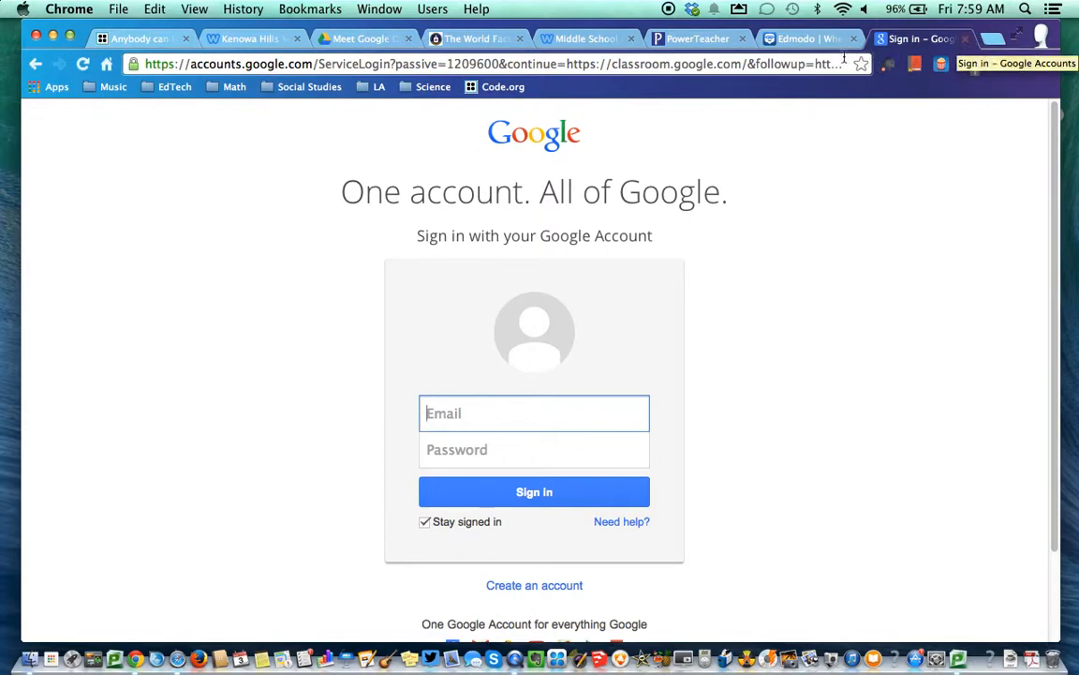
Search the web for 'google classroom' and open the Google Classroom result
left_click(811, 61)
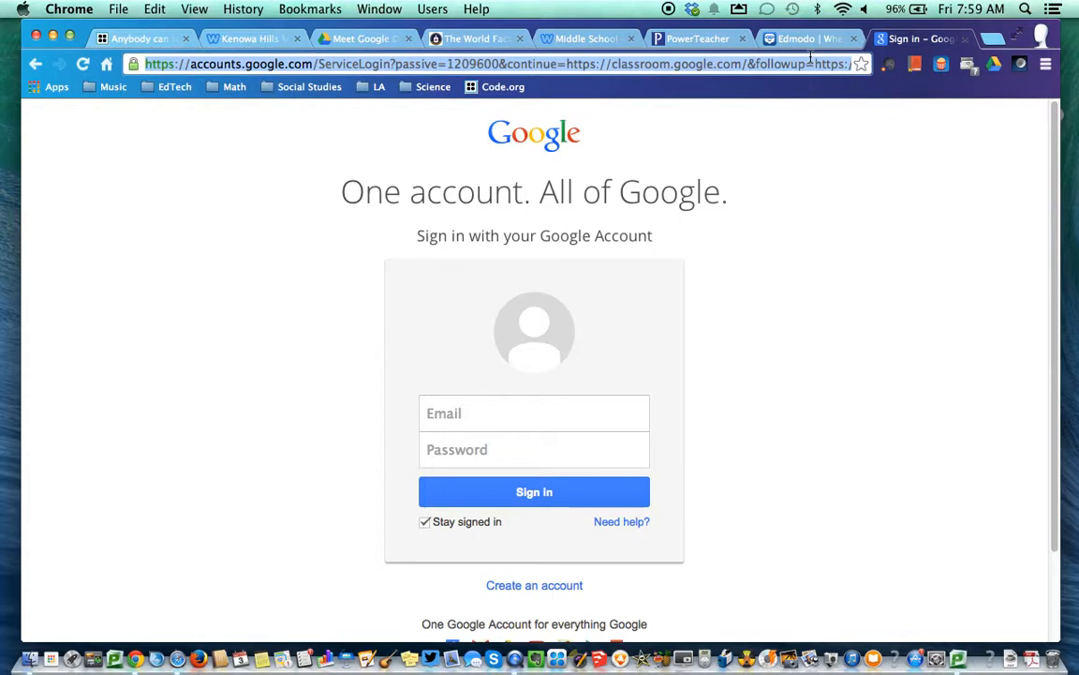
type("google ")
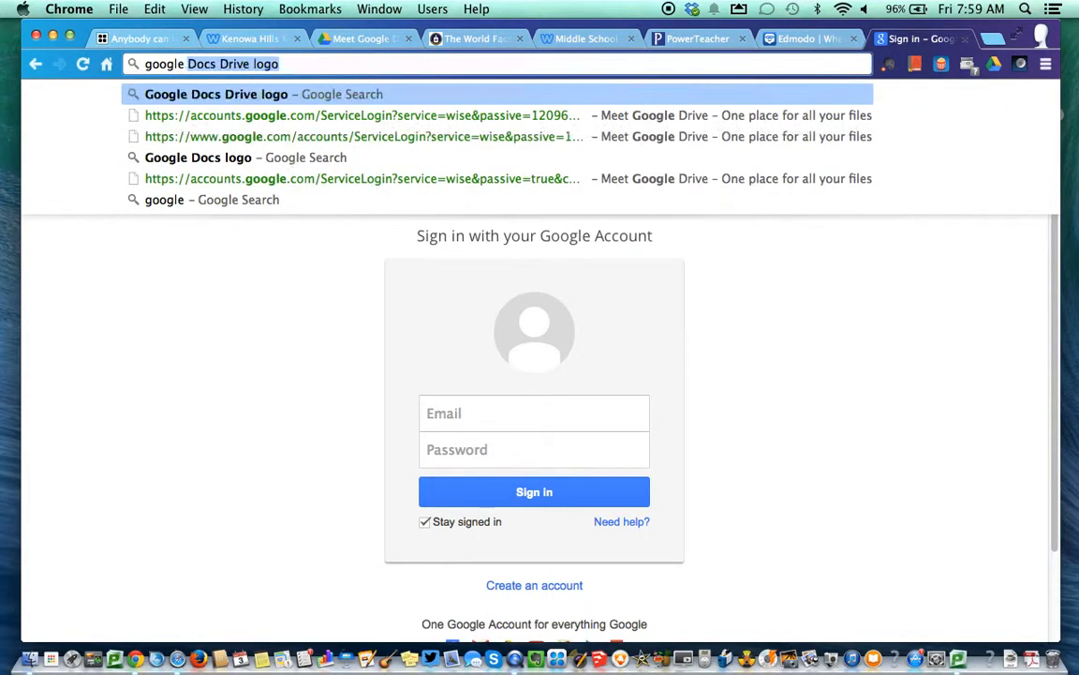
type("classroom")
key("Return")
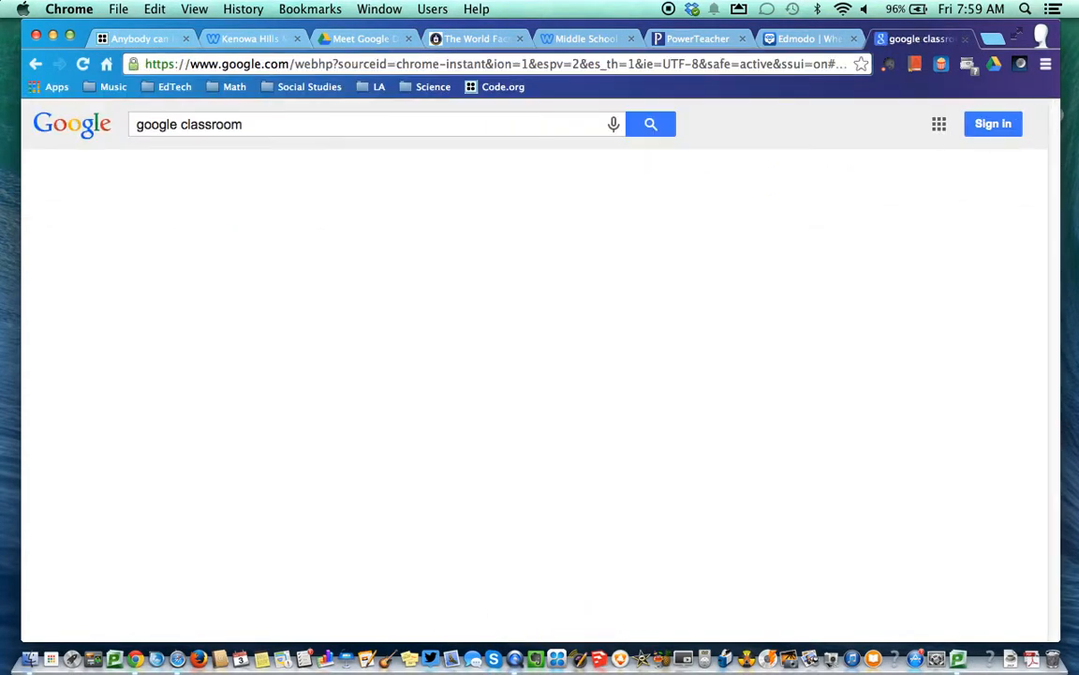
left_click(263, 251)
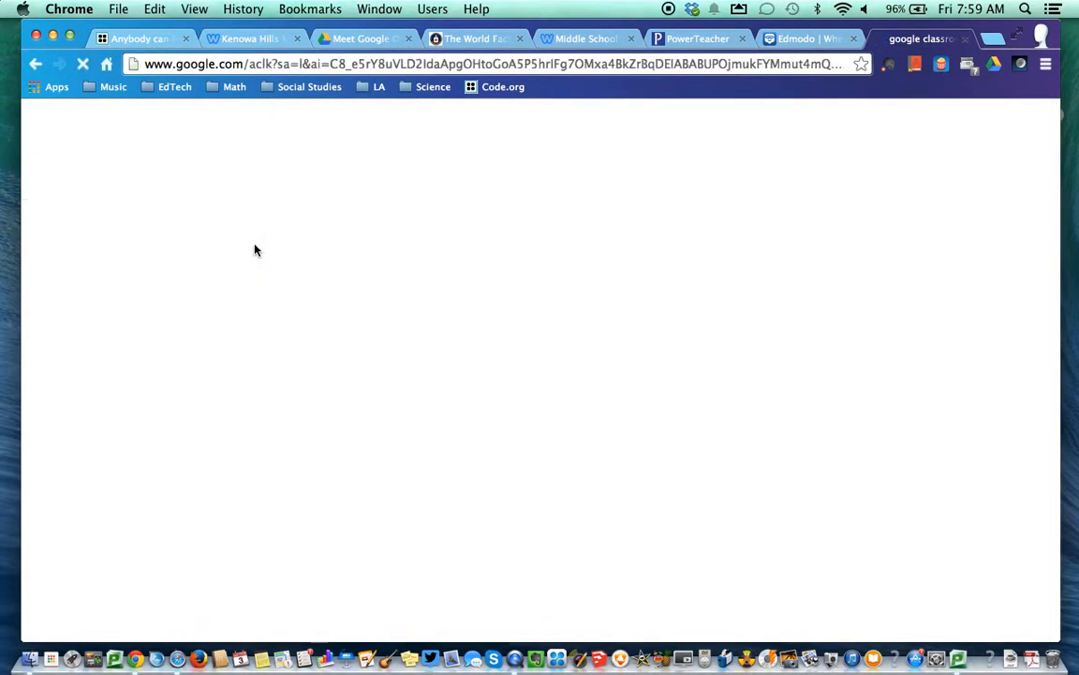
Close the sign-in tab and drag the Google Drive sign-in page onto the bookmarks bar after Code.org
left_click(966, 39)
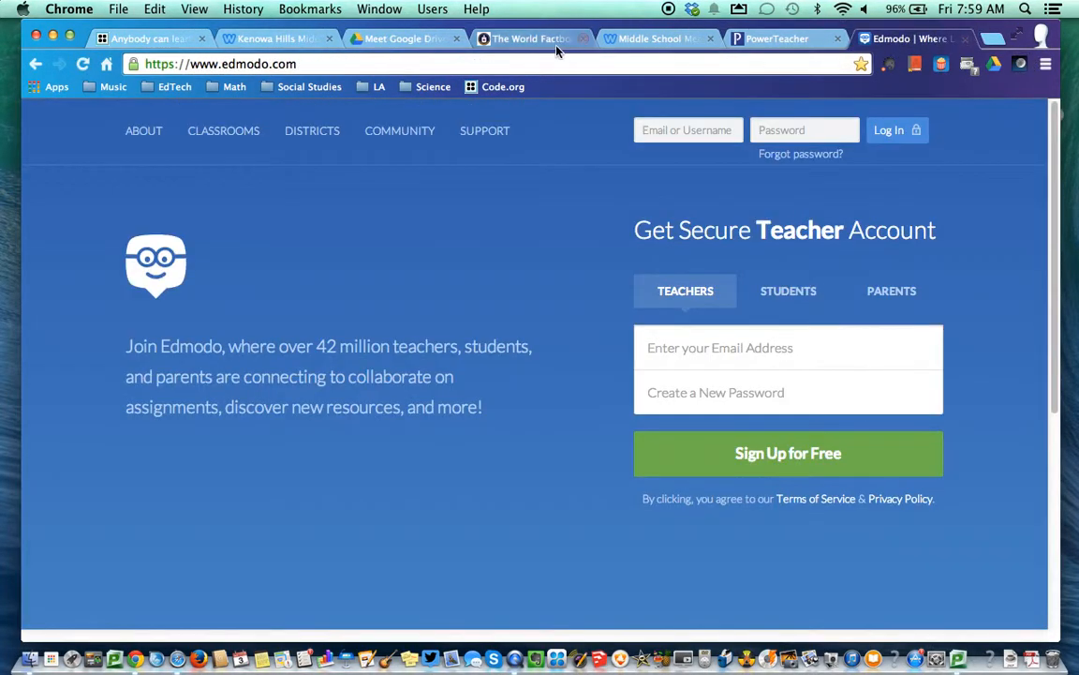
left_click(385, 39)
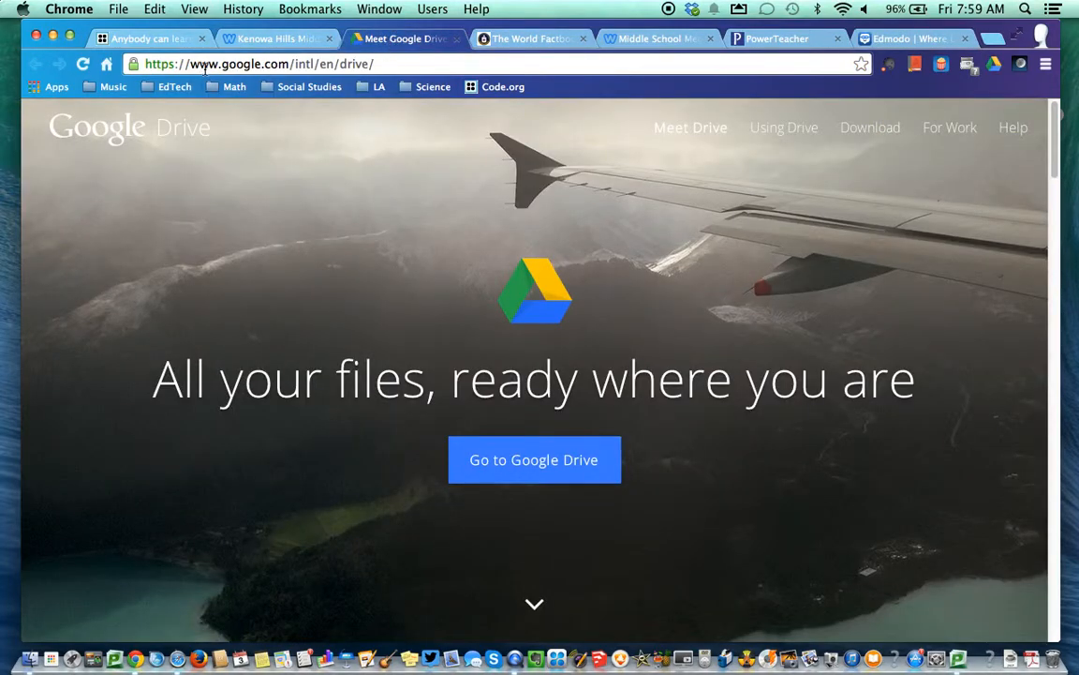
left_click(534, 468)
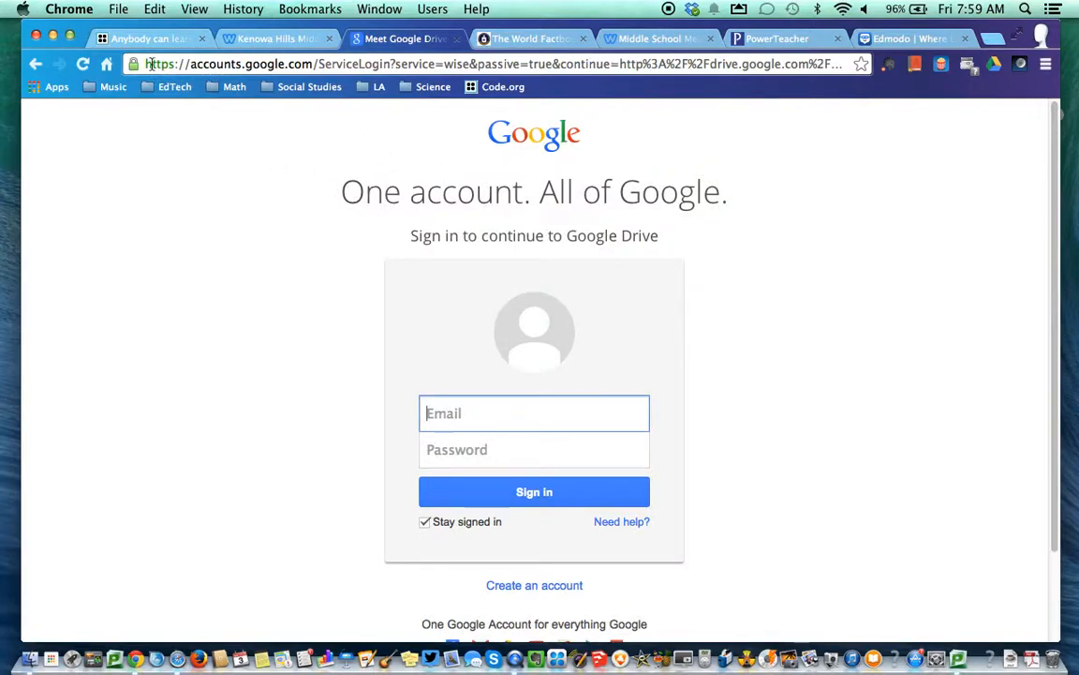
left_click_drag(132, 63, 621, 92)
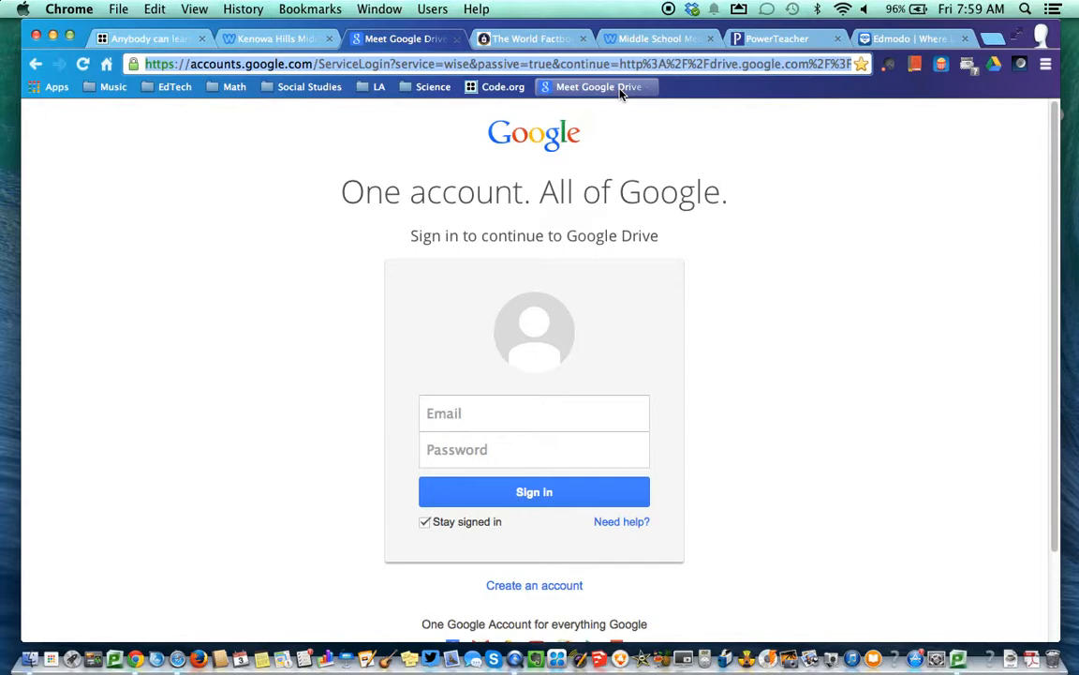
left_click(596, 89)
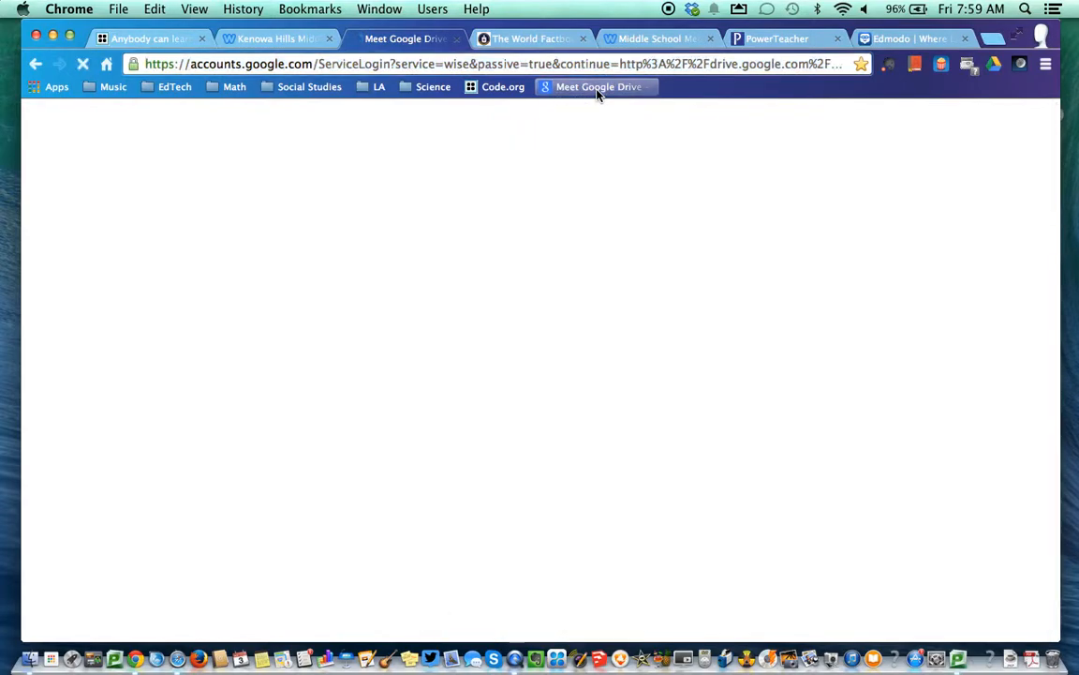
Rename the 'Meet Google Drive' bookmark to 'Google Drive' and drag it into the EdTech folder
right_click(598, 89)
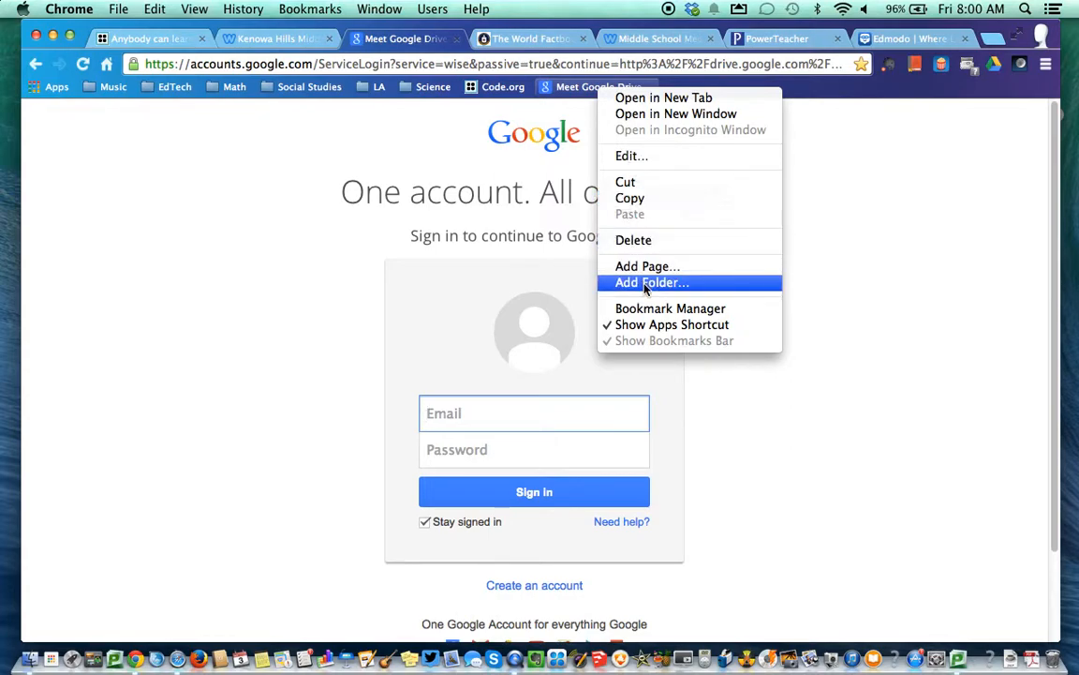
left_click(629, 156)
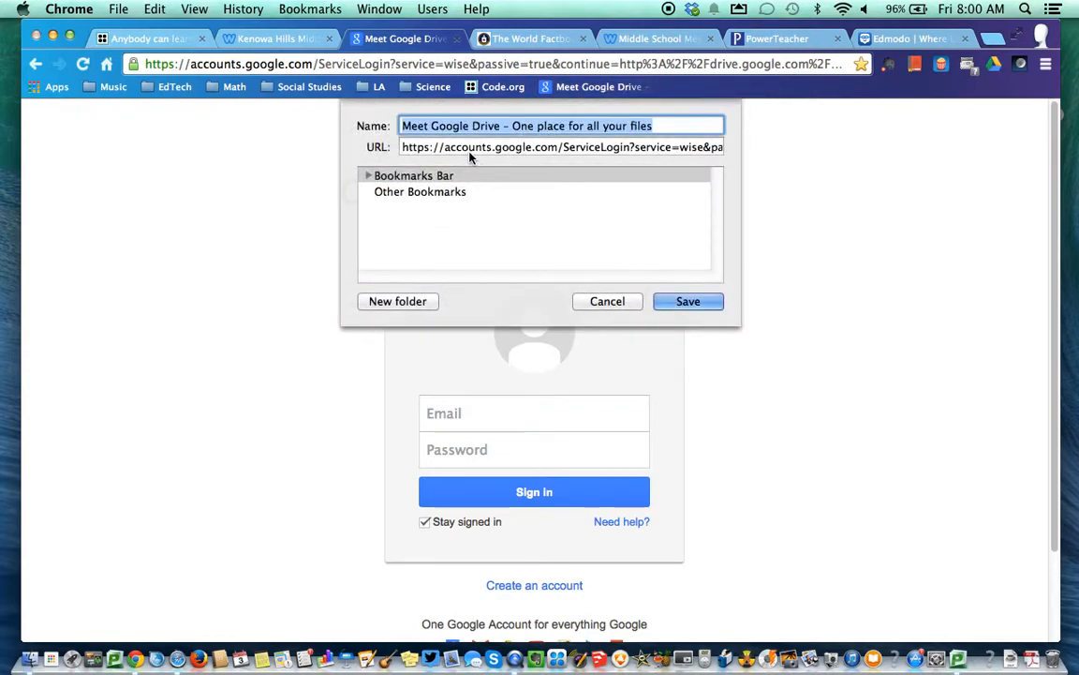
type("Goor")
key("BackSpace")
type("gle Drive")
left_click(684, 300)
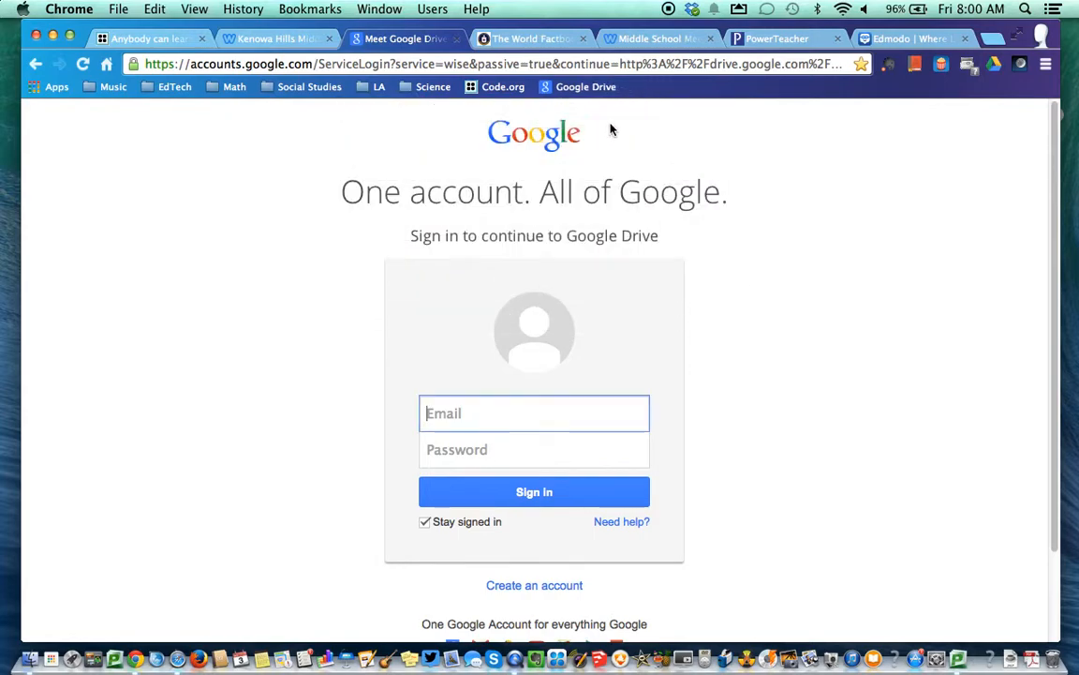
left_click_drag(576, 86, 164, 94)
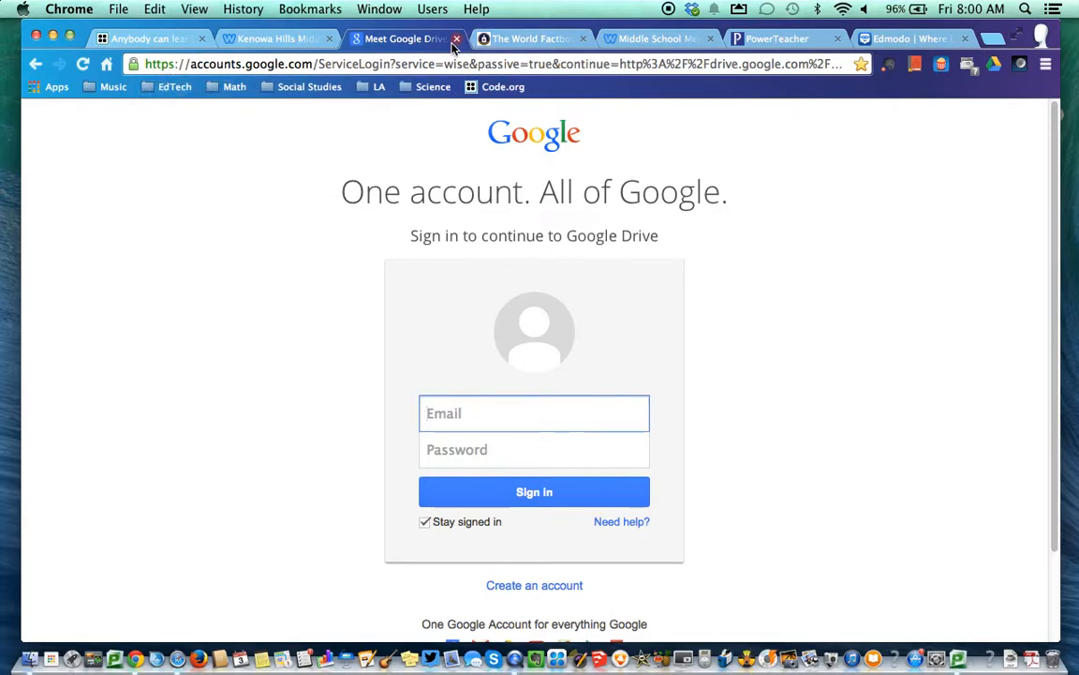
On the Edmodo tab, show the EdTech folder's contents on the bookmarks bar
left_click(901, 39)
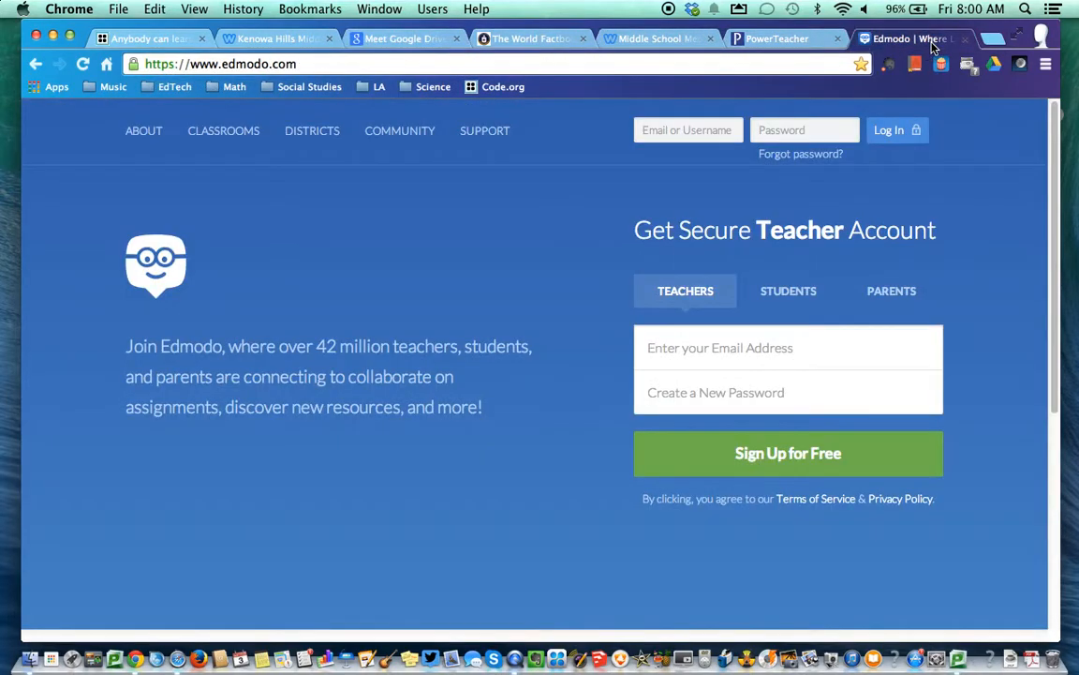
left_click(169, 88)
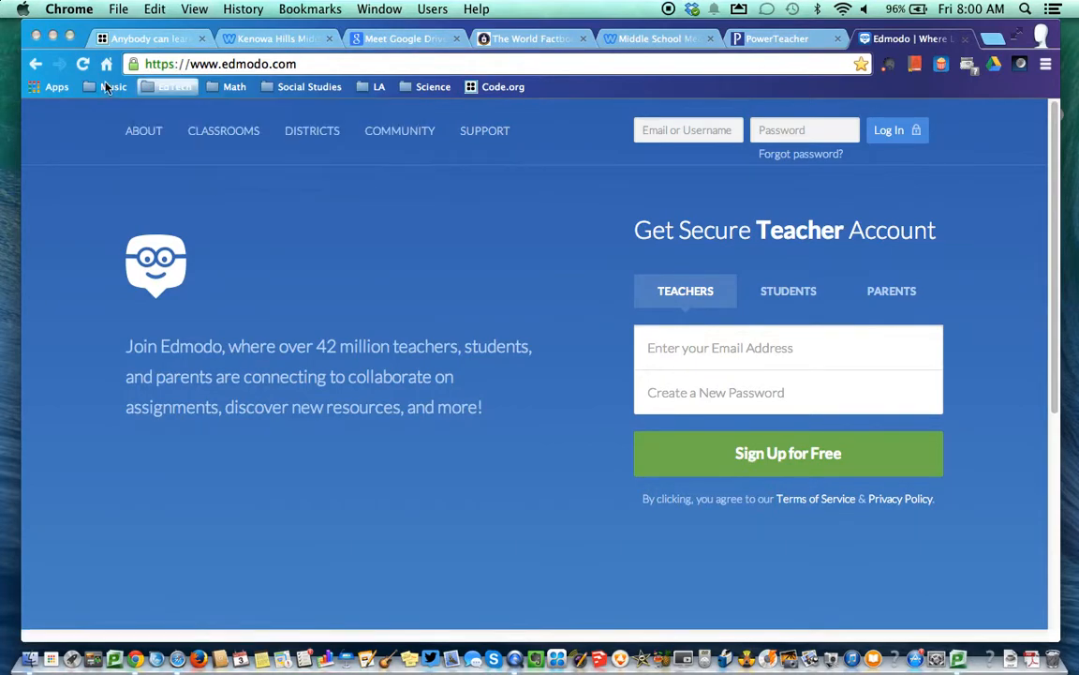
mouse_move(152, 86)
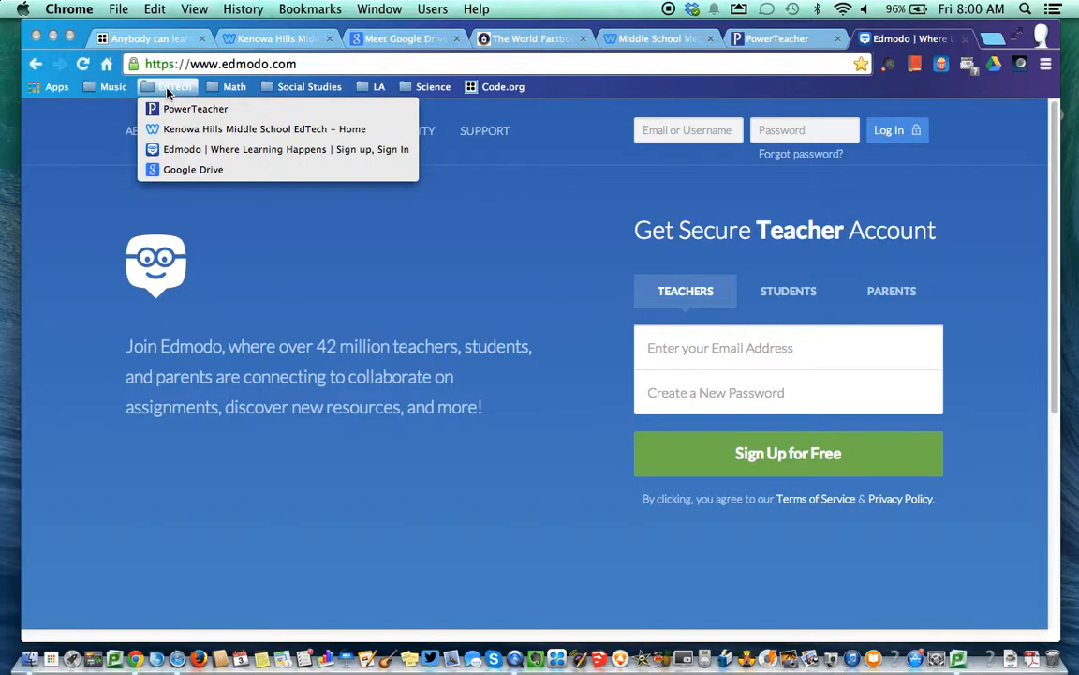
Take an area screenshot (Cmd+Shift+4) capturing the open EdTech bookmark list
key("super+shift+4")
left_click_drag(29, 24, 1059, 291)
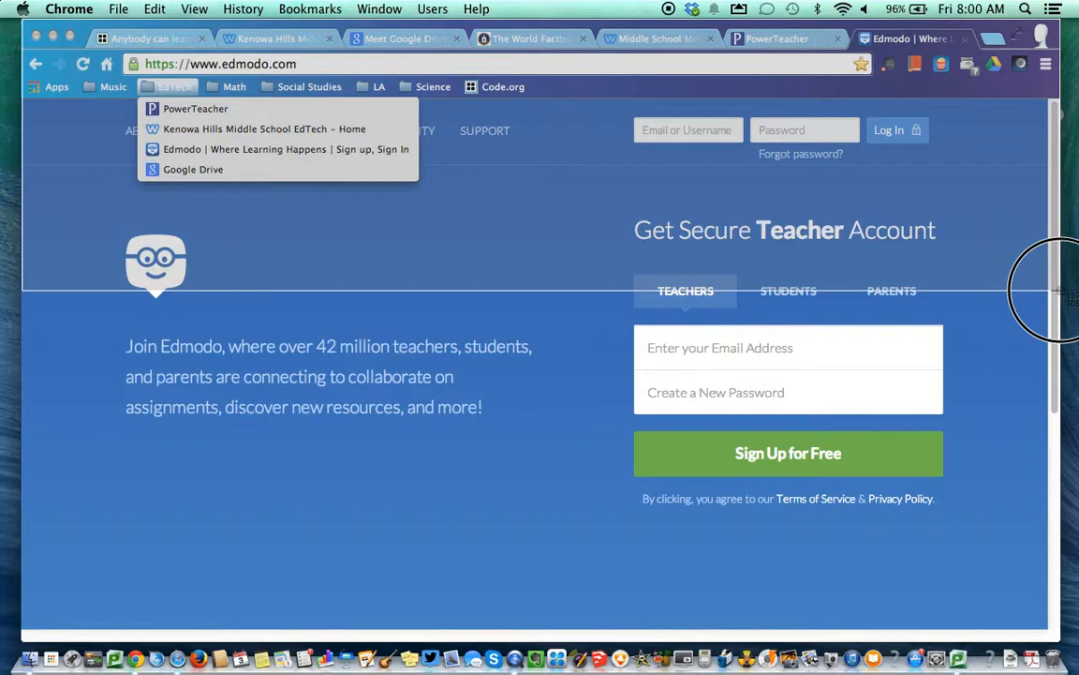
left_click_drag(1059, 291, 1059, 291)
left_click_drag(1059, 290, 1060, 291)
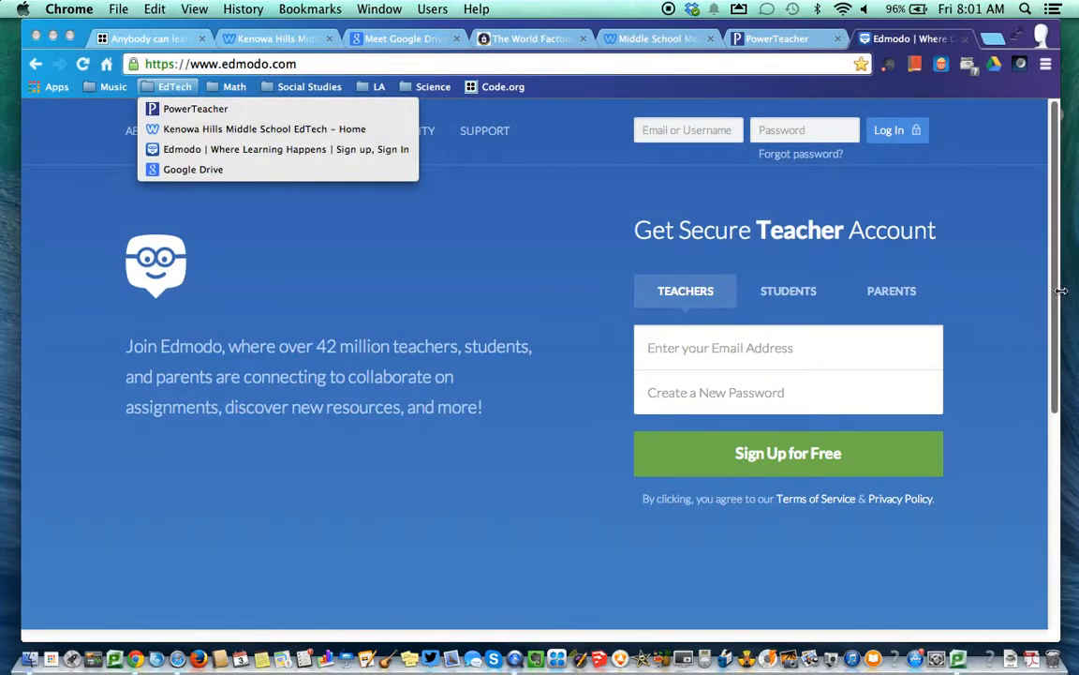